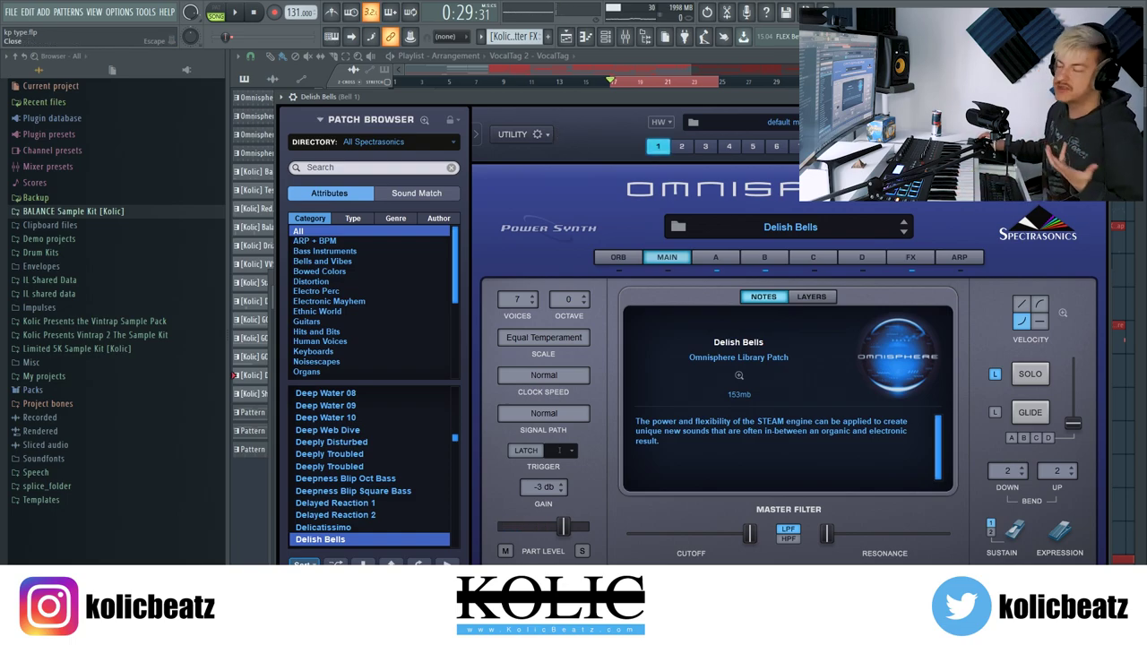
# Step: Close the Omnisphere window and examine the Delish Bells melody notes in the piano roll while auditioning them
pyautogui.press('Escape')
pyautogui.press('F7')
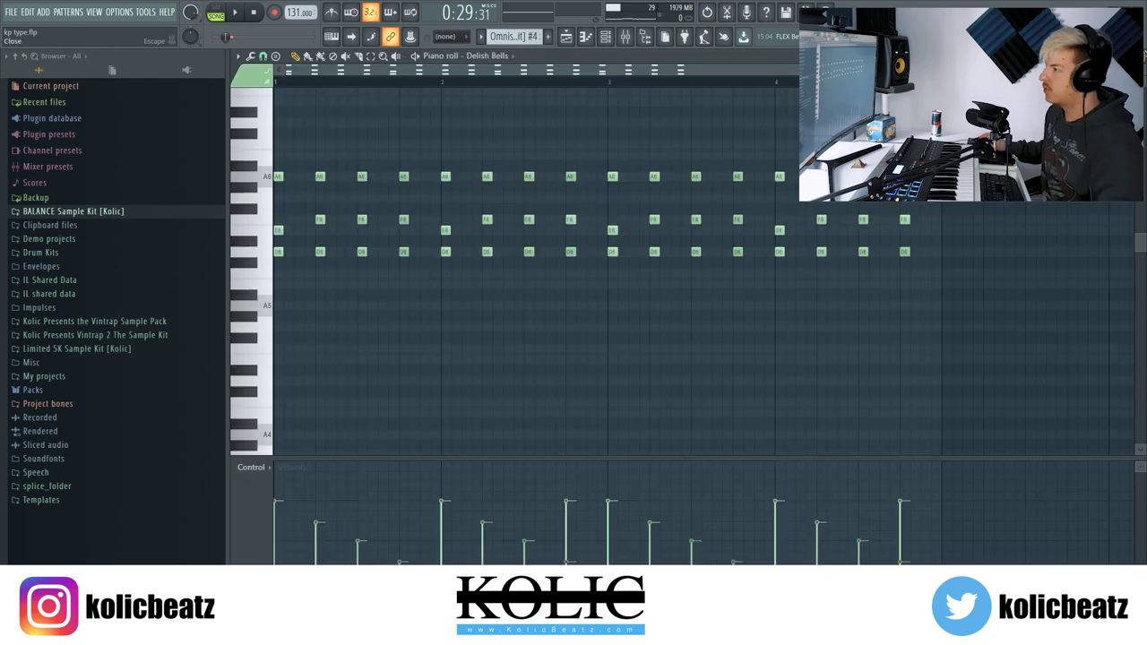
pyautogui.scroll(-3, 383, 333)
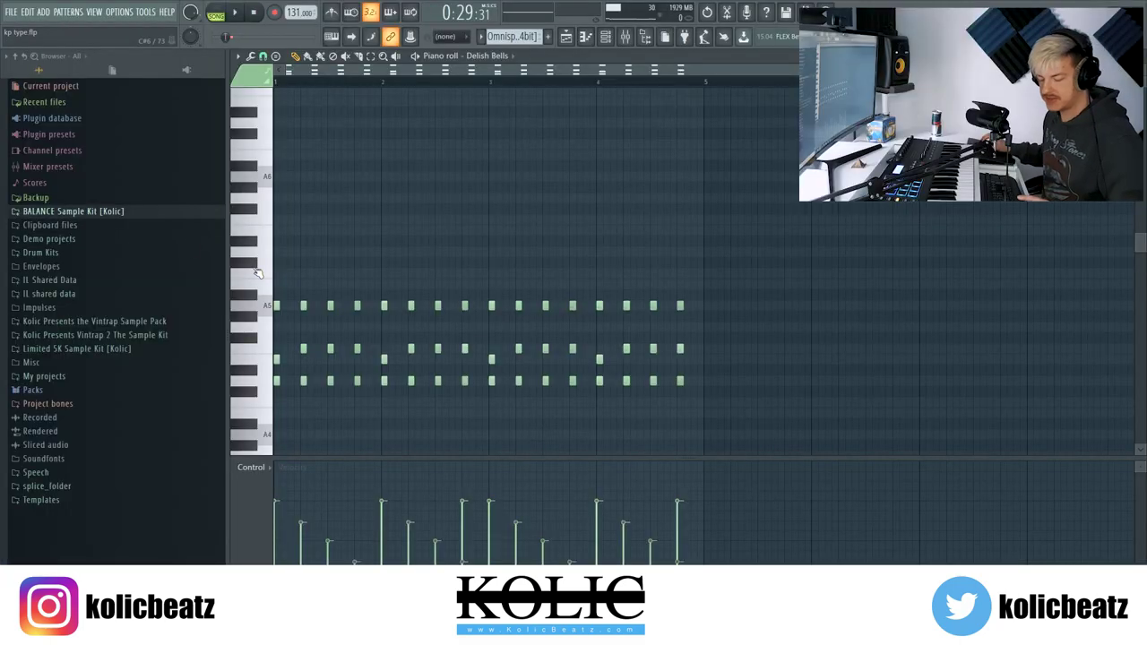
pyautogui.press('space')
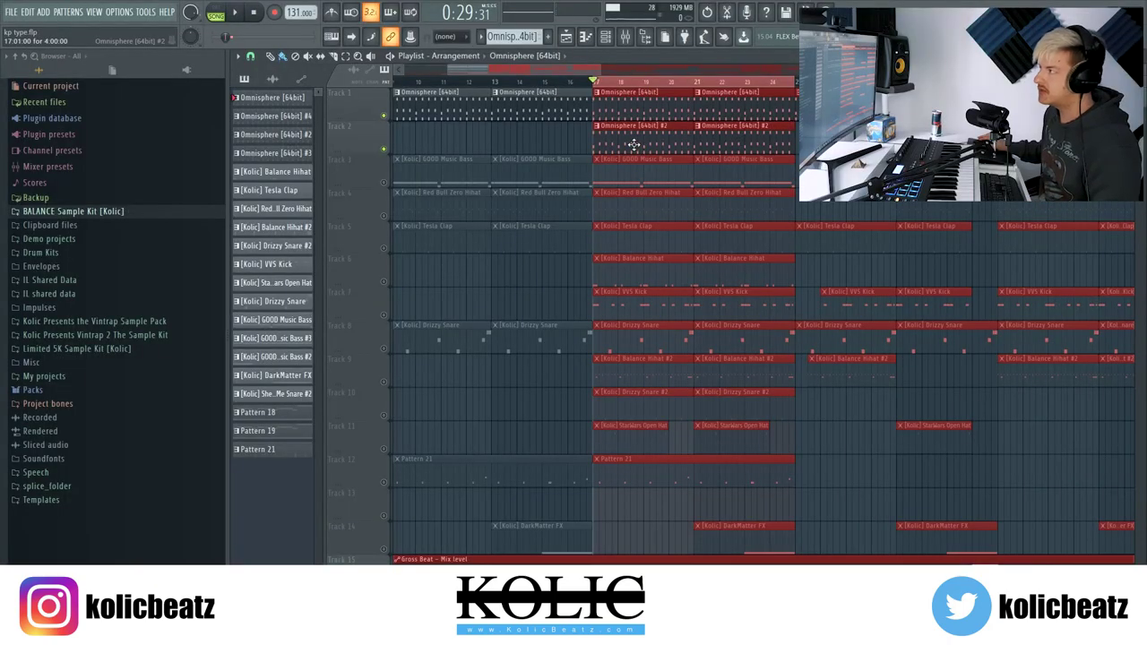
# Step: Examine the Soft Sines notes of the Omnisphere #2 pattern on track 2 and the instrument patch behind them
pyautogui.doubleClick(632, 144)
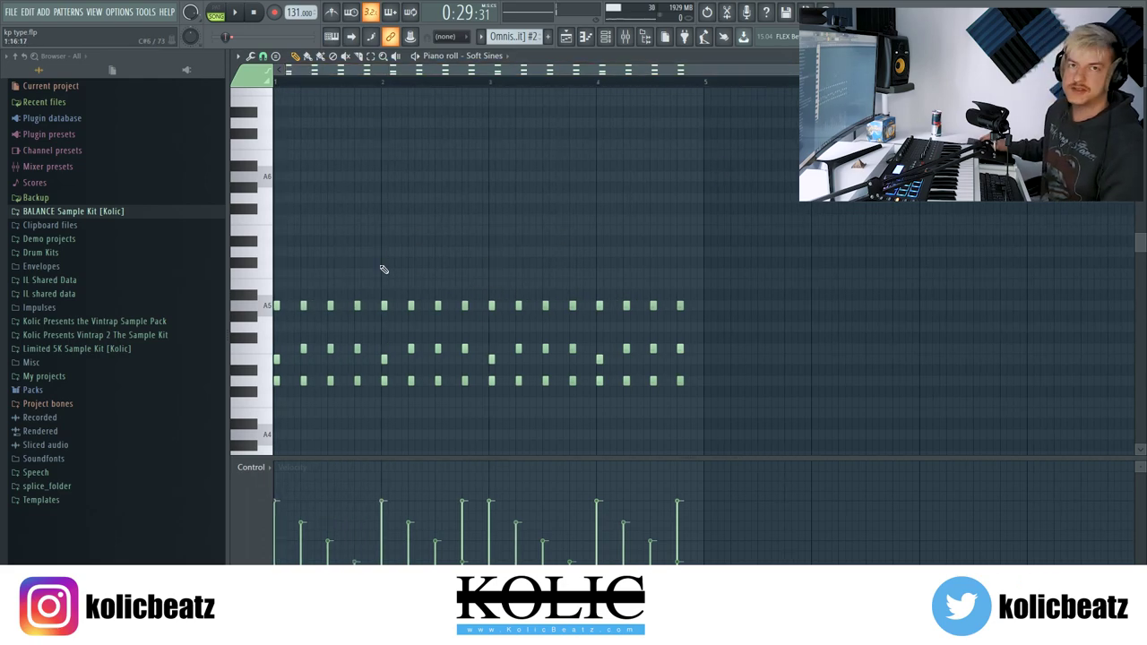
pyautogui.click(1136, 55)
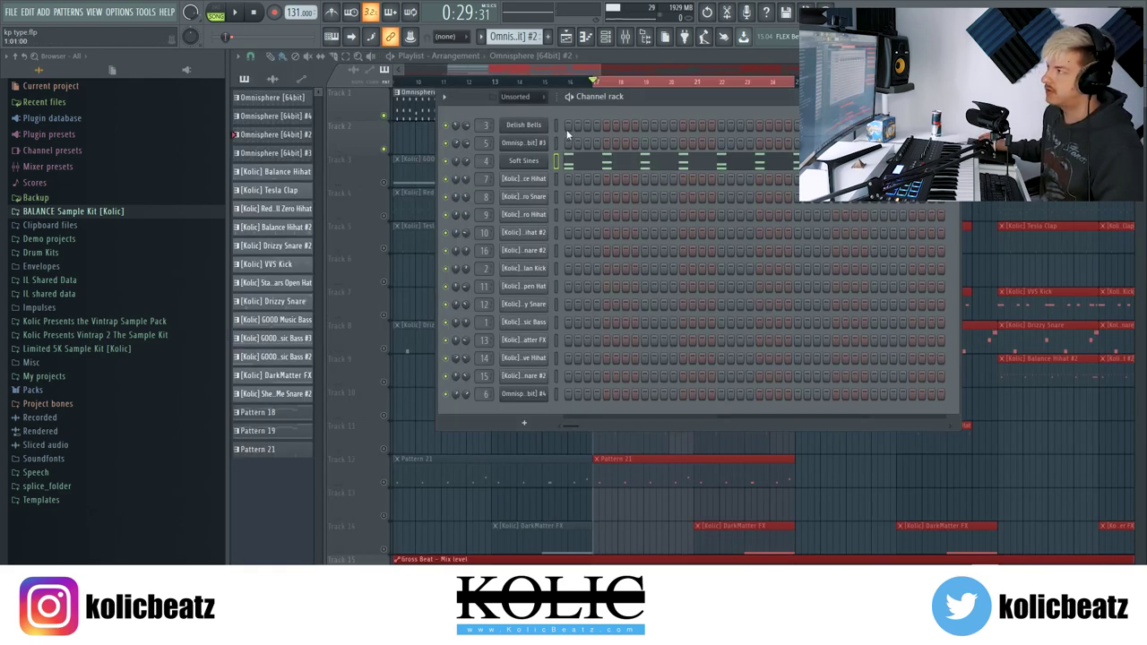
pyautogui.click(531, 167)
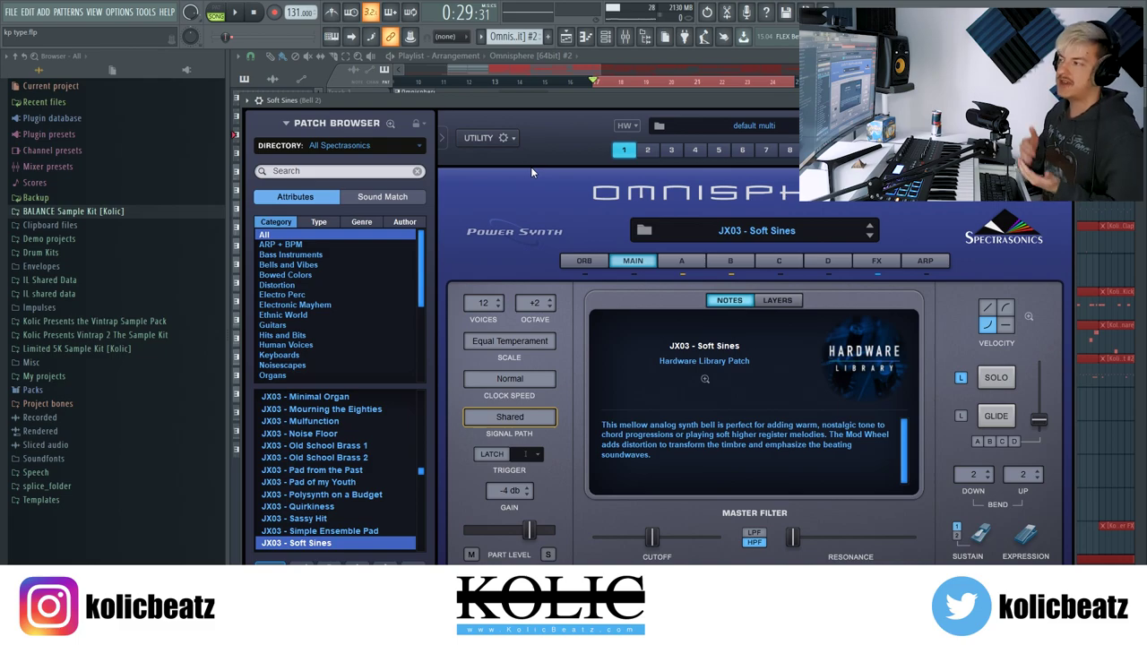
pyautogui.click(365, 56)
# Step: Examine the GOOD Music Bass notes in the piano roll and audition the bass line
pyautogui.press('space')
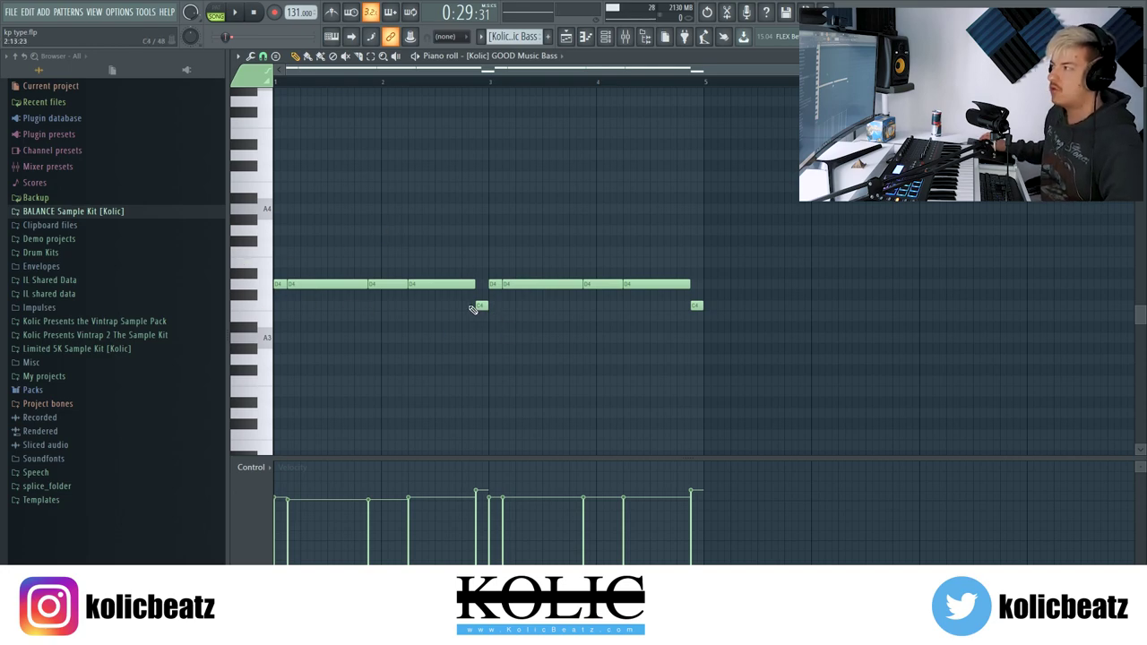
pyautogui.scroll(2, 468, 309)
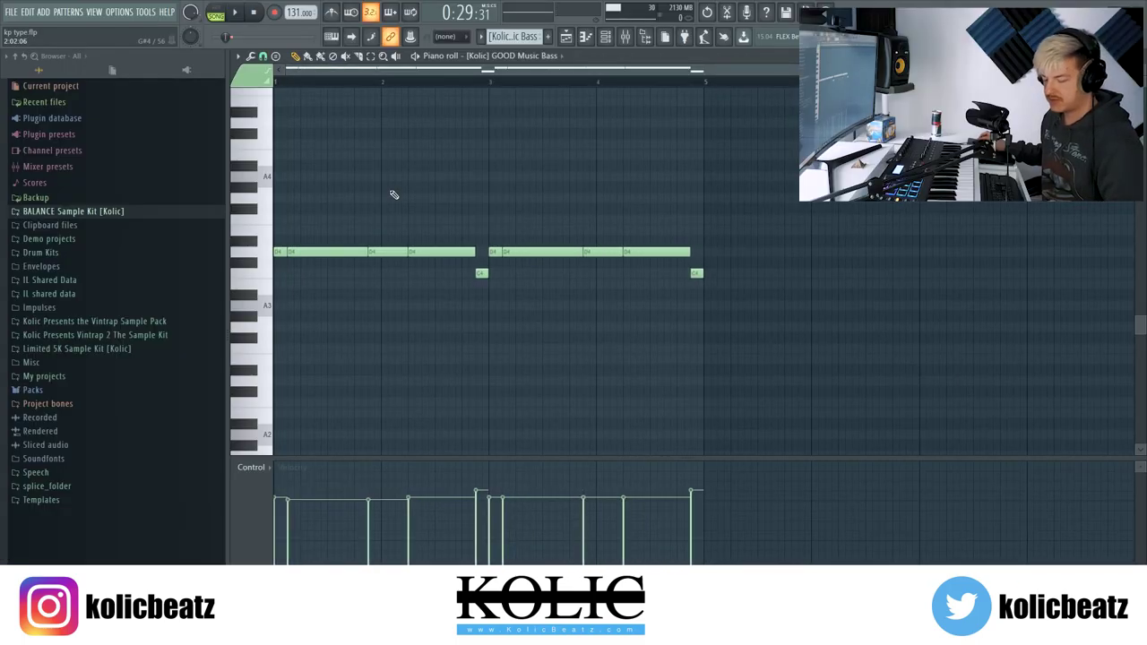
pyautogui.press('space')
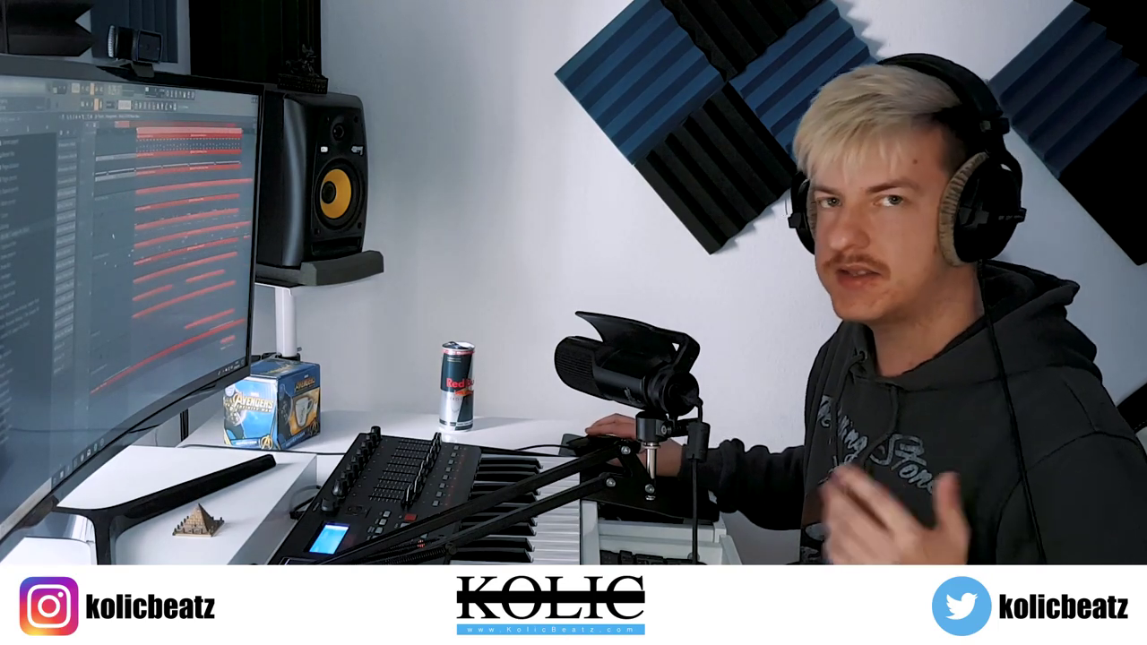
# Step: Mute playlist tracks 6 and 9, the two Balance Hihat parts, and play the loop from bar 17
pyautogui.press('F7')
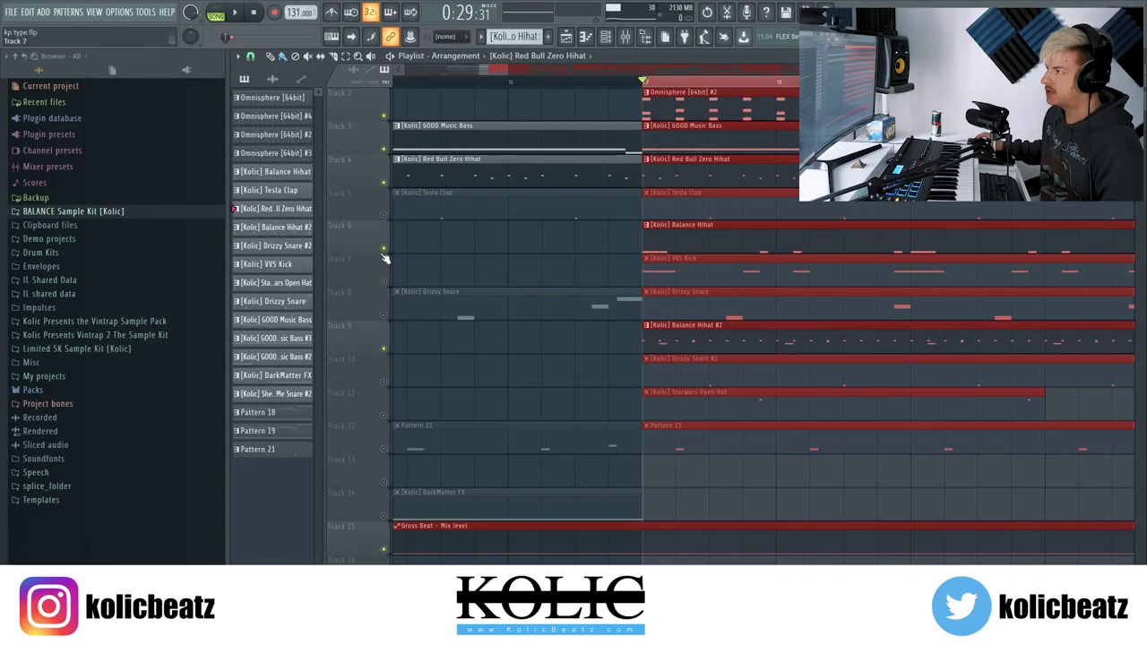
pyautogui.click(383, 250)
pyautogui.click(384, 347)
pyautogui.press('space')
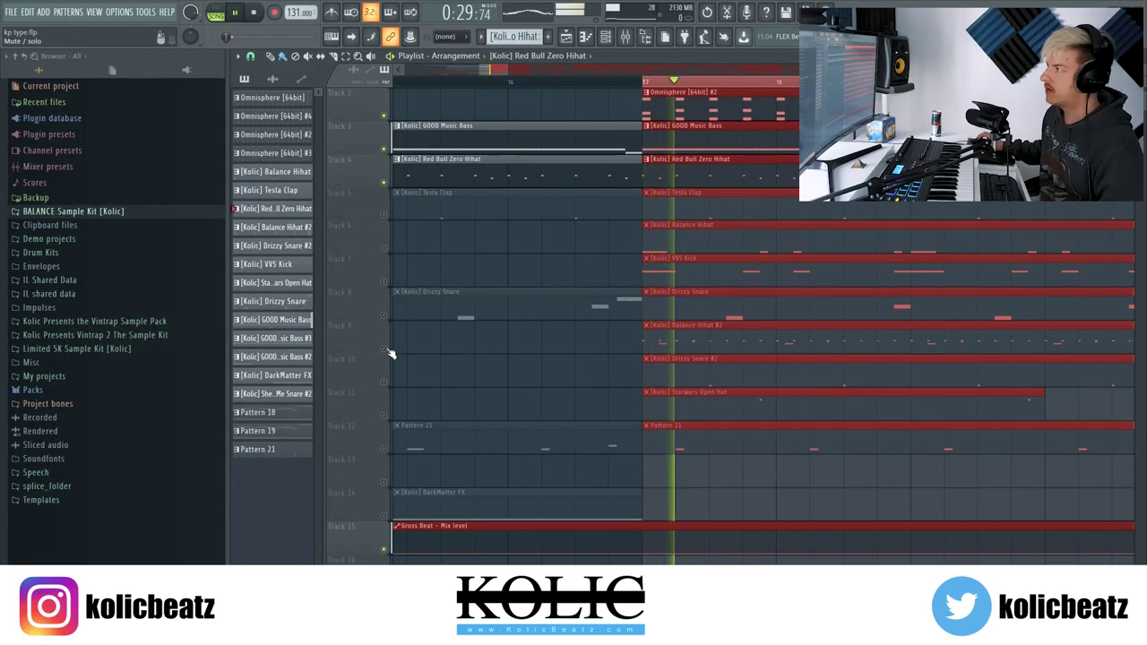
# Step: Examine the Red Bull Zero Hihat pattern and select its lower row of notes on A4
pyautogui.doubleClick(714, 177)
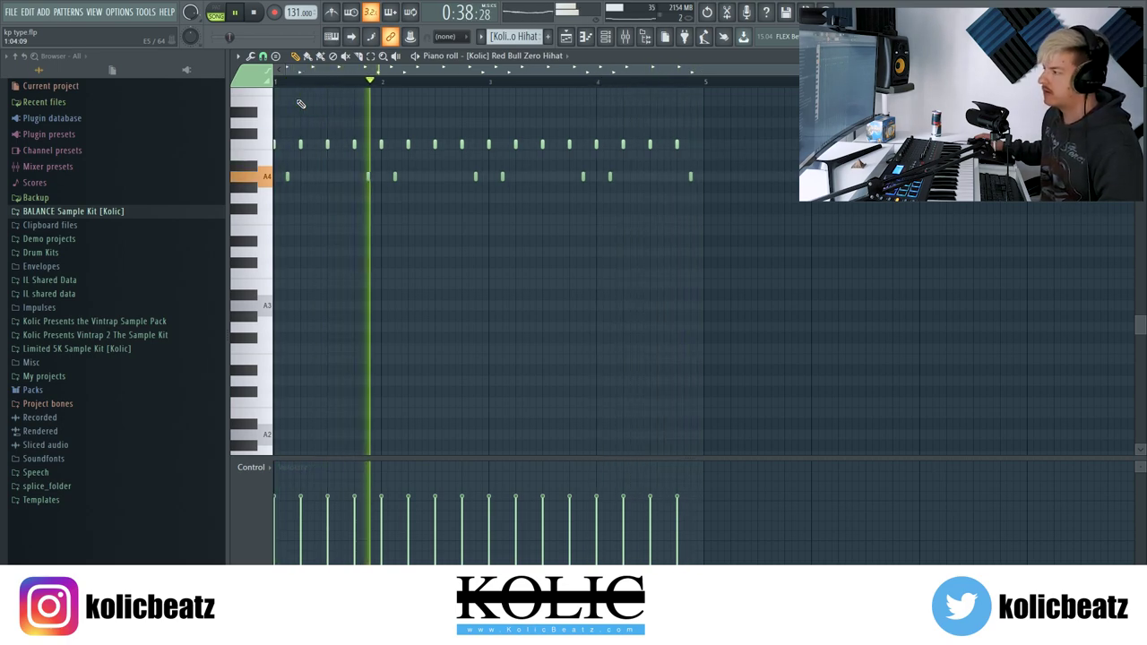
pyautogui.press('space')
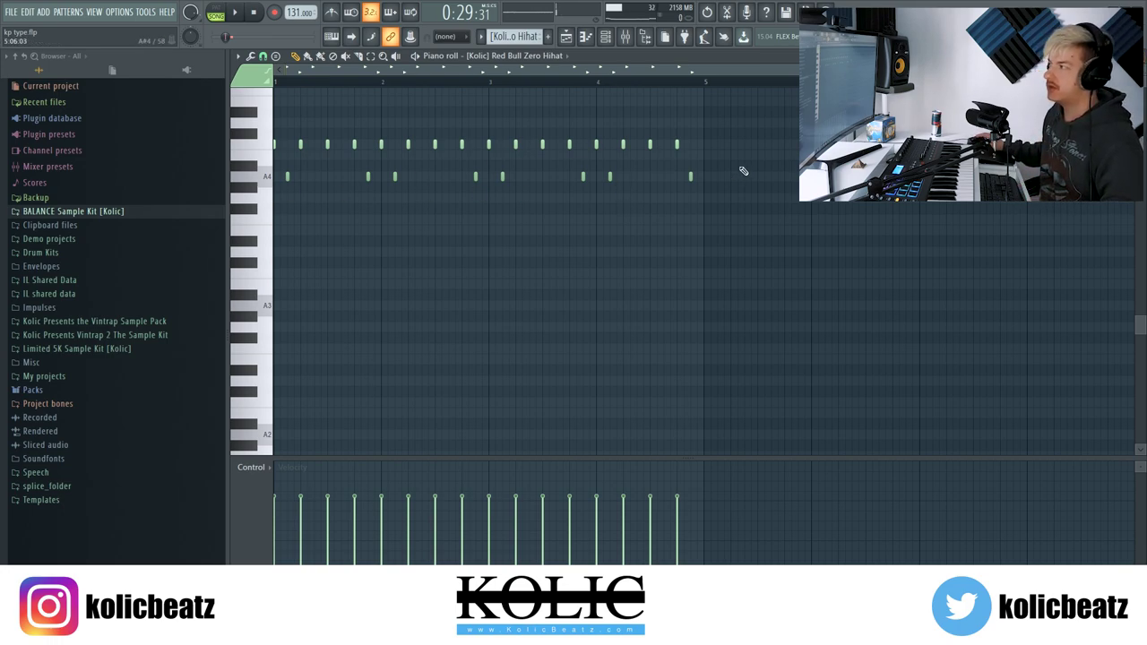
pyautogui.moveTo(655, 188); pyautogui.dragTo(260, 251)
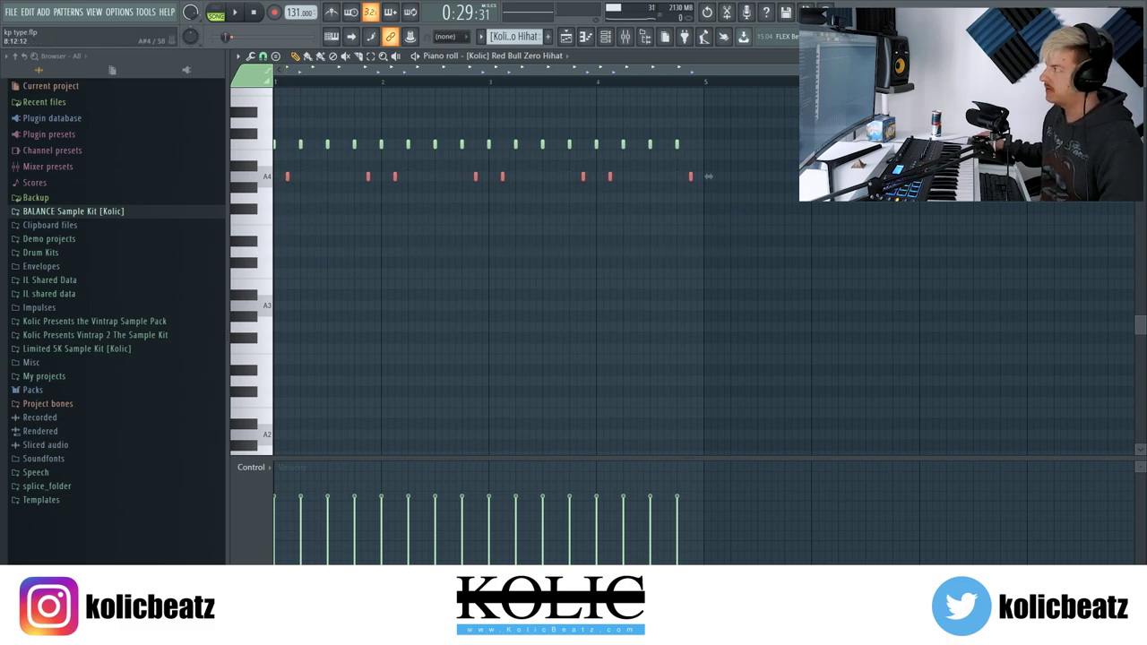
# Step: Open the Balance Hihat pattern from track 6, listen to it over the loop, and close its piano roll
pyautogui.press('F5')
pyautogui.doubleClick(571, 232)
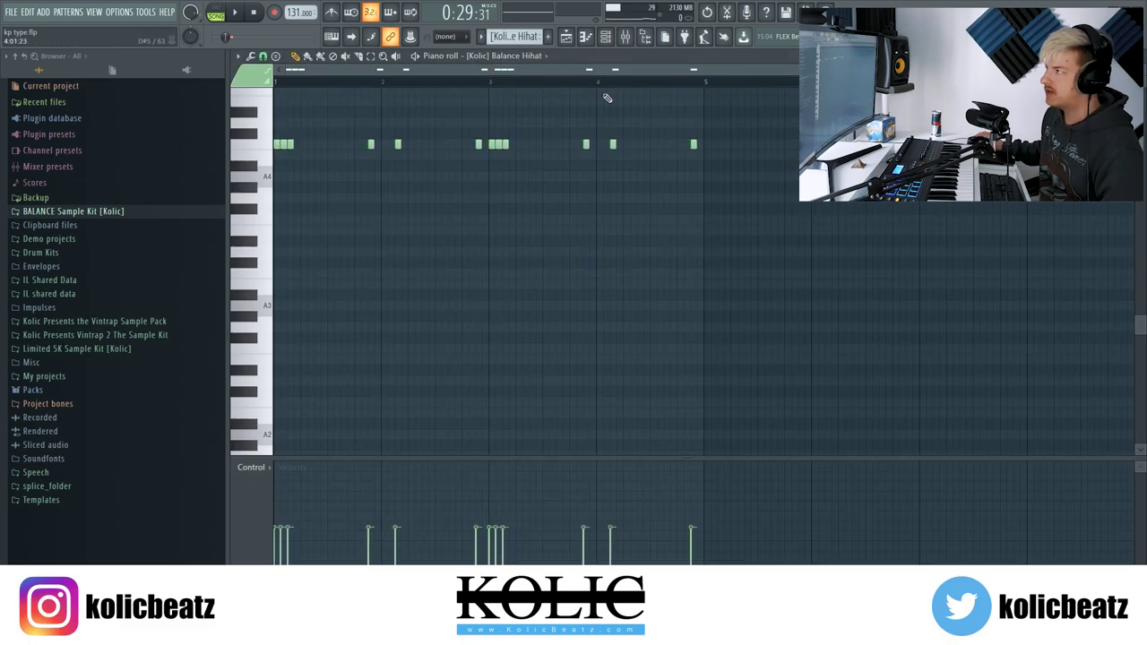
pyautogui.press('space')
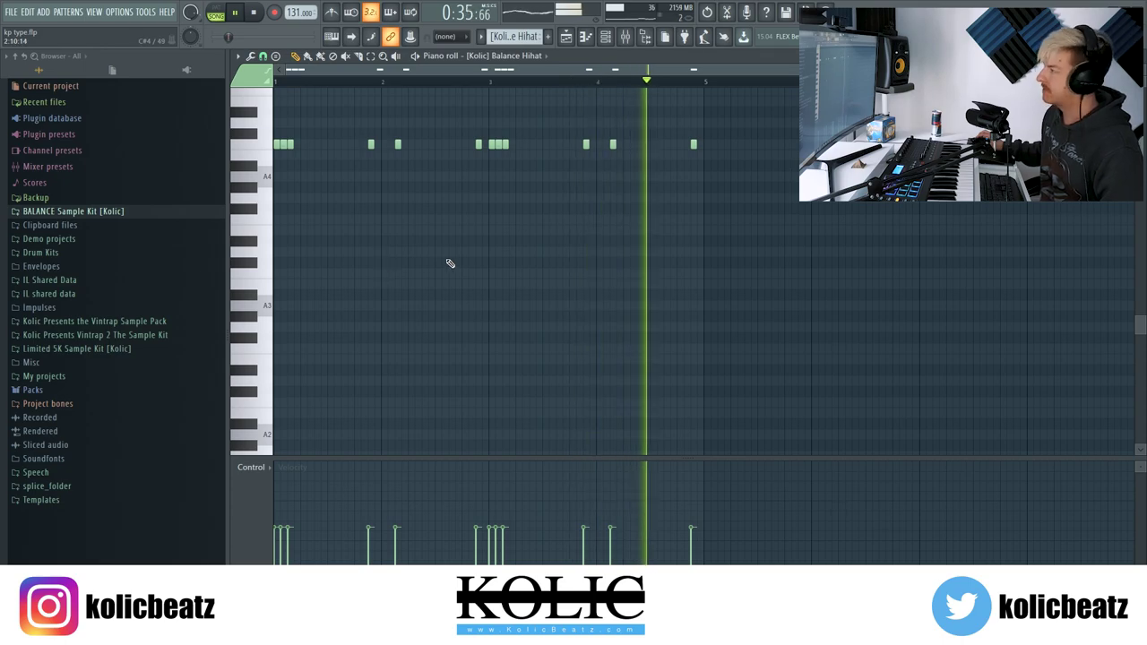
pyautogui.click(1142, 60)
pyautogui.press('space')
# Step: Unmute track 9 and select the lower row of roll notes in the Balance Hihat #2 pattern
pyautogui.press('F6')
pyautogui.click(384, 348)
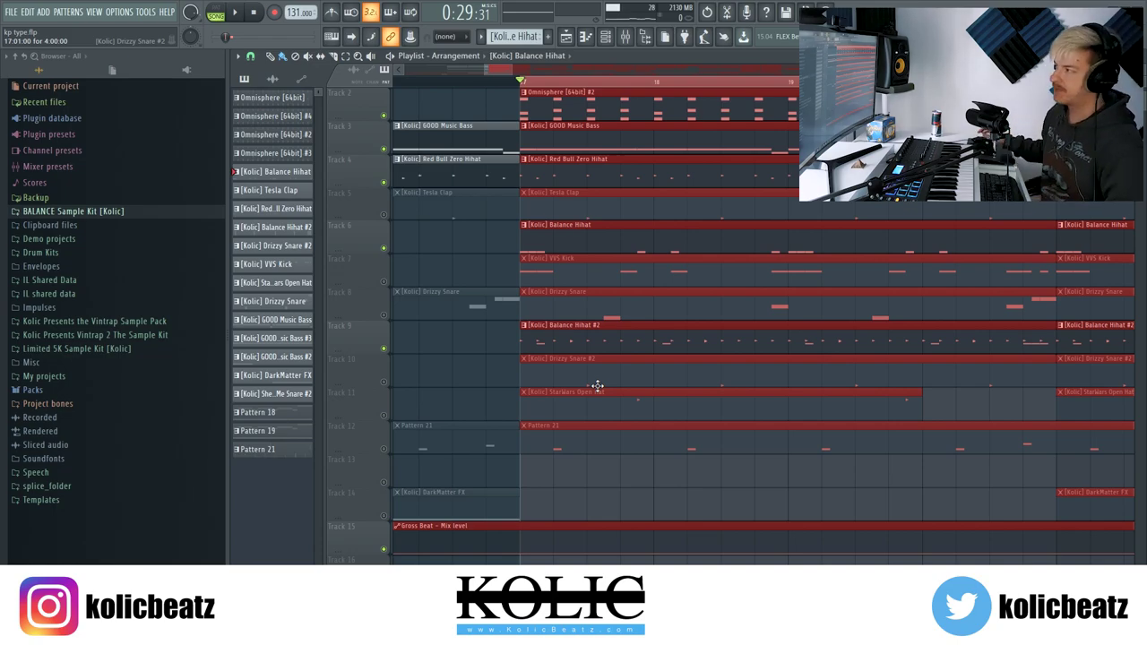
pyautogui.doubleClick(584, 336)
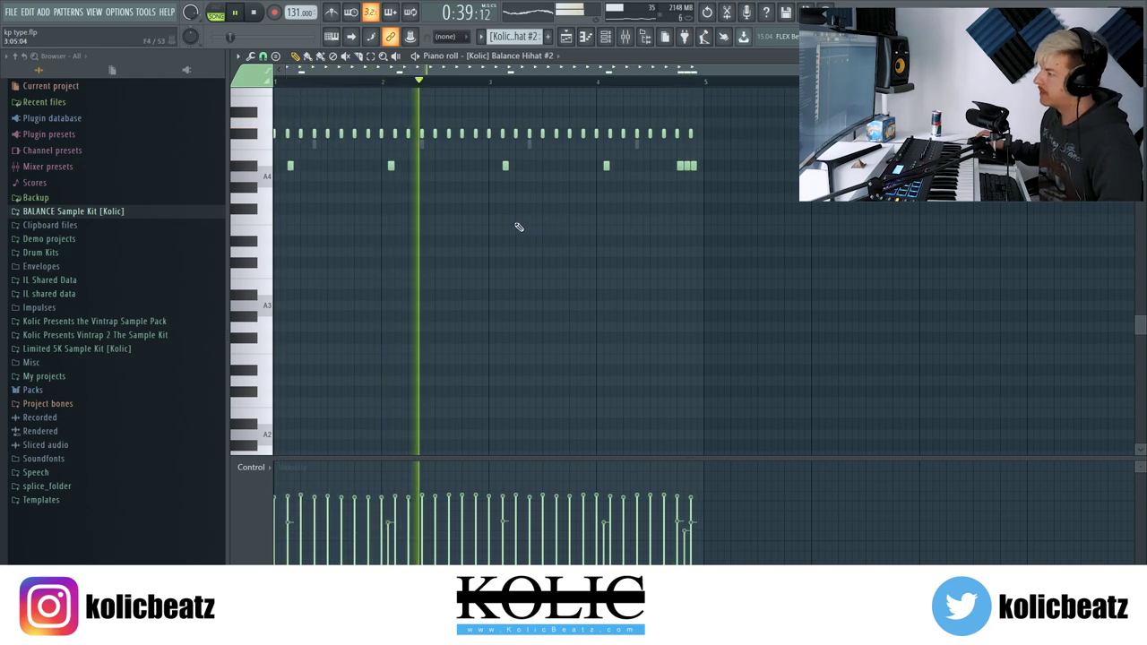
pyautogui.press('space')
pyautogui.moveTo(286, 165); pyautogui.dragTo(807, 179)
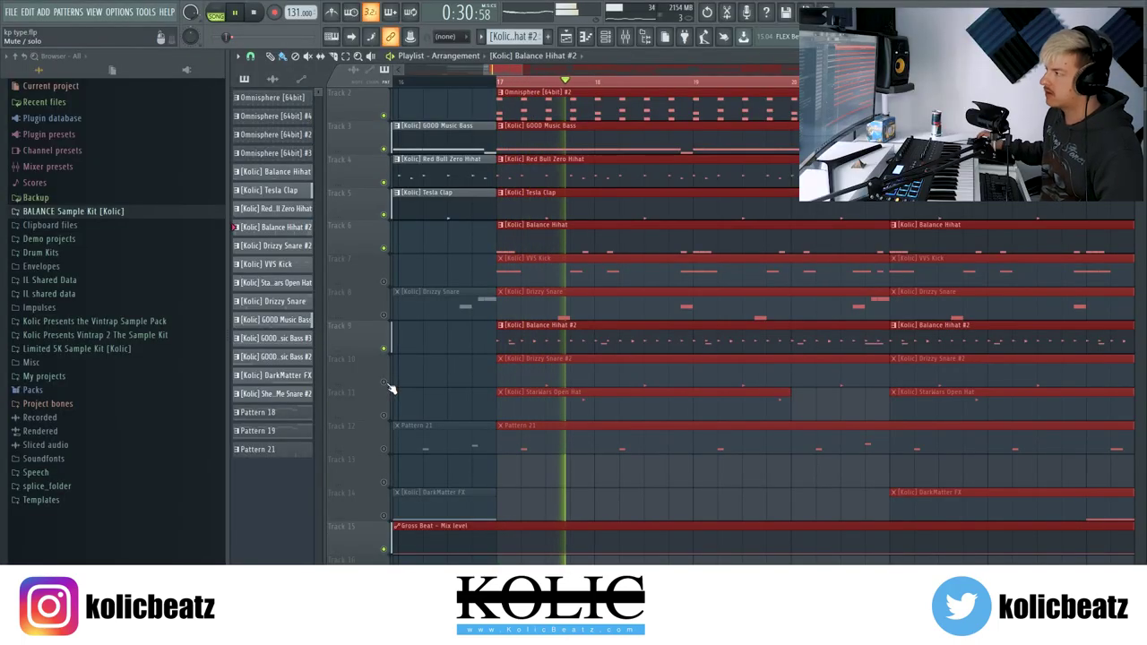
# Step: Unmute the Drizzy Snare #2 part on track 10 and play the loop with it
pyautogui.press('space')
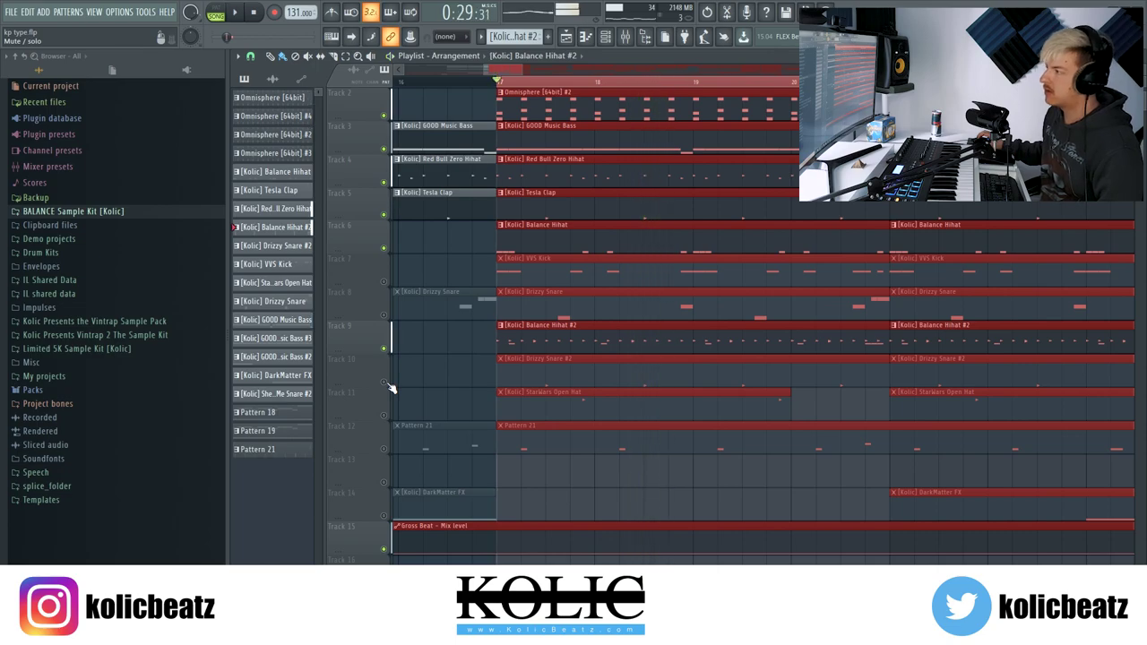
pyautogui.click(385, 383)
pyautogui.scroll(1, 530, 380)
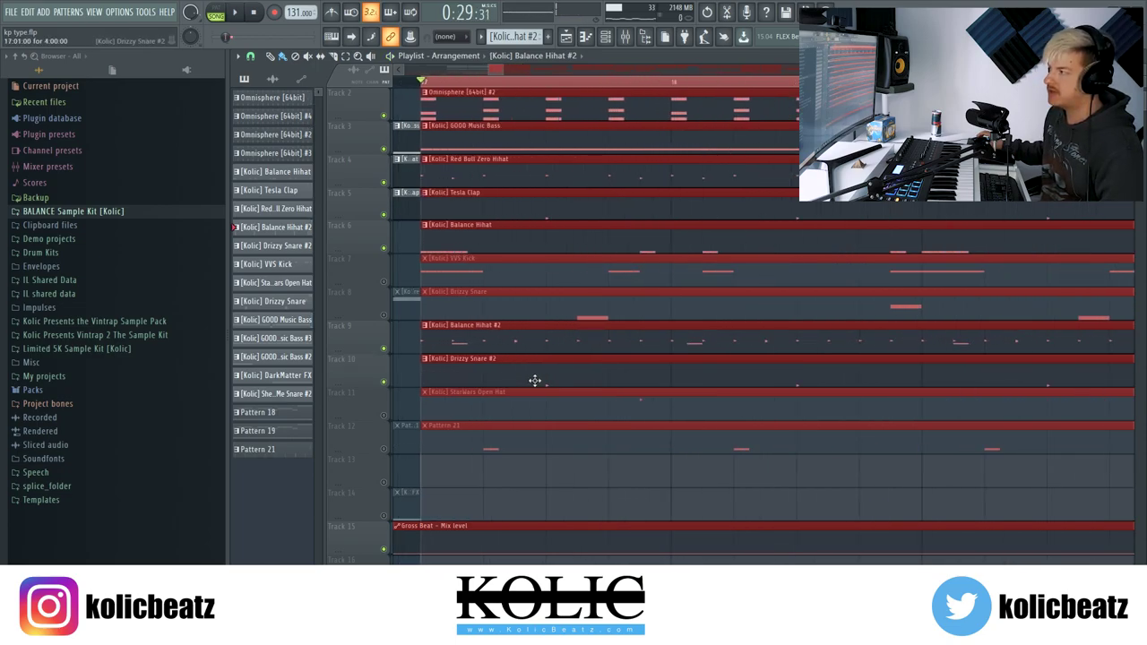
pyautogui.press('space')
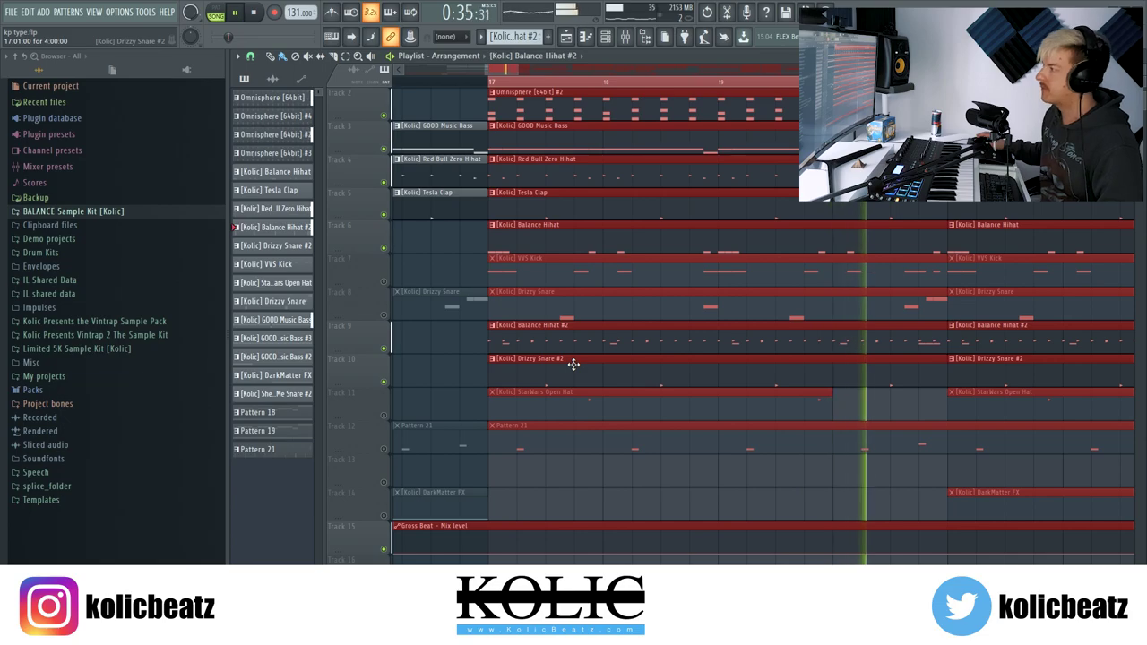
pyautogui.press('space')
pyautogui.scroll(-2, 563, 355)
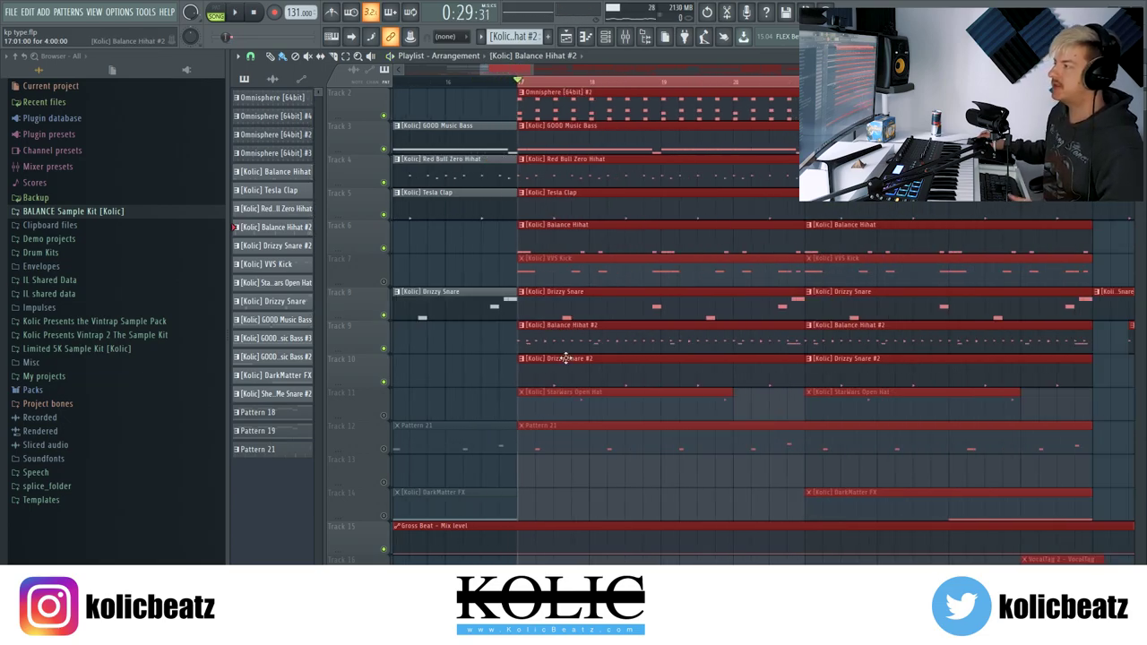
# Step: Examine the Drizzy Snare pattern from track 8, marking out its low and accent hits in the piano roll
pyautogui.doubleClick(557, 309)
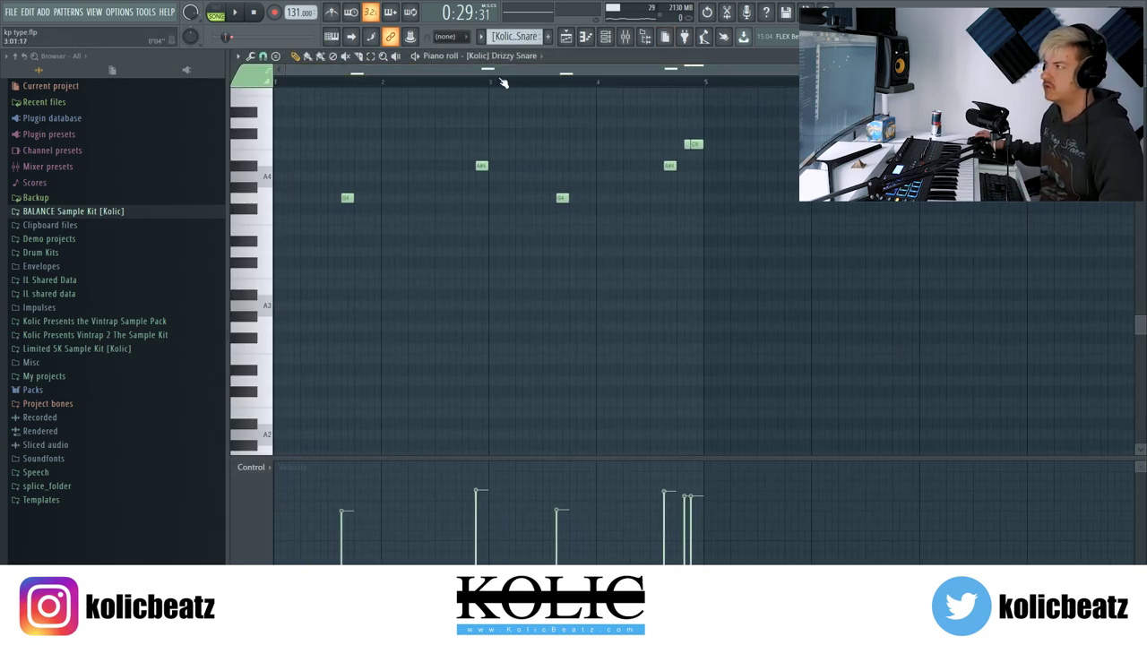
pyautogui.moveTo(331, 163); pyautogui.dragTo(497, 266)
pyautogui.moveTo(323, 174); pyautogui.dragTo(594, 269)
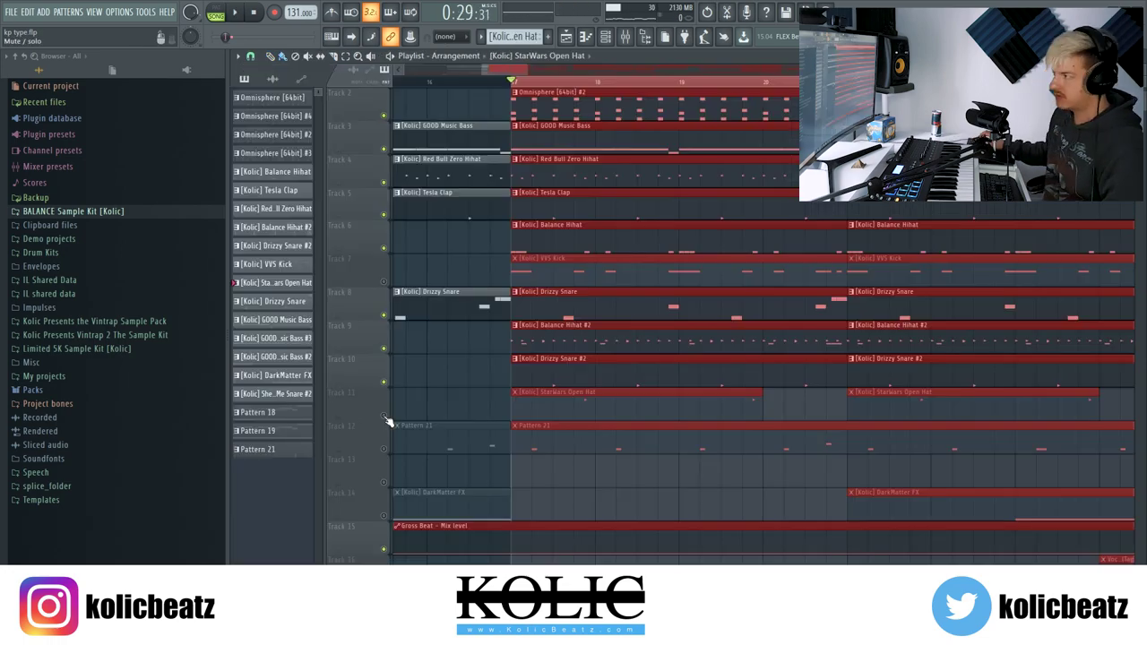
# Step: Unmute the StarWars Open Hat part on track 11 and play the loop with it
pyautogui.click(386, 418)
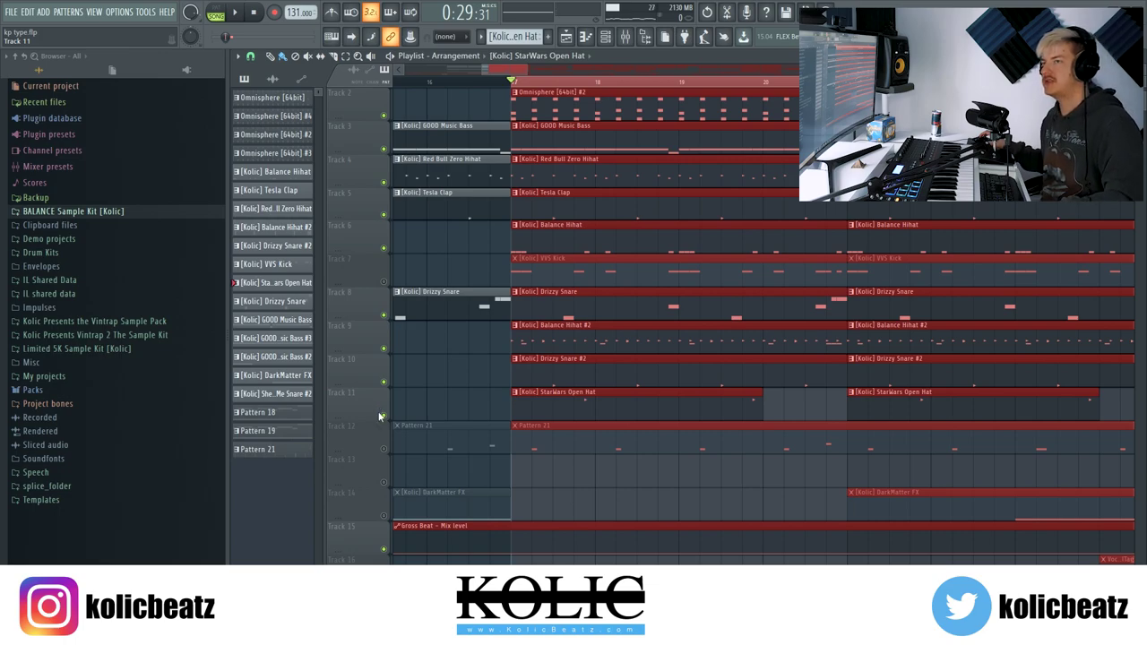
pyautogui.press('space')
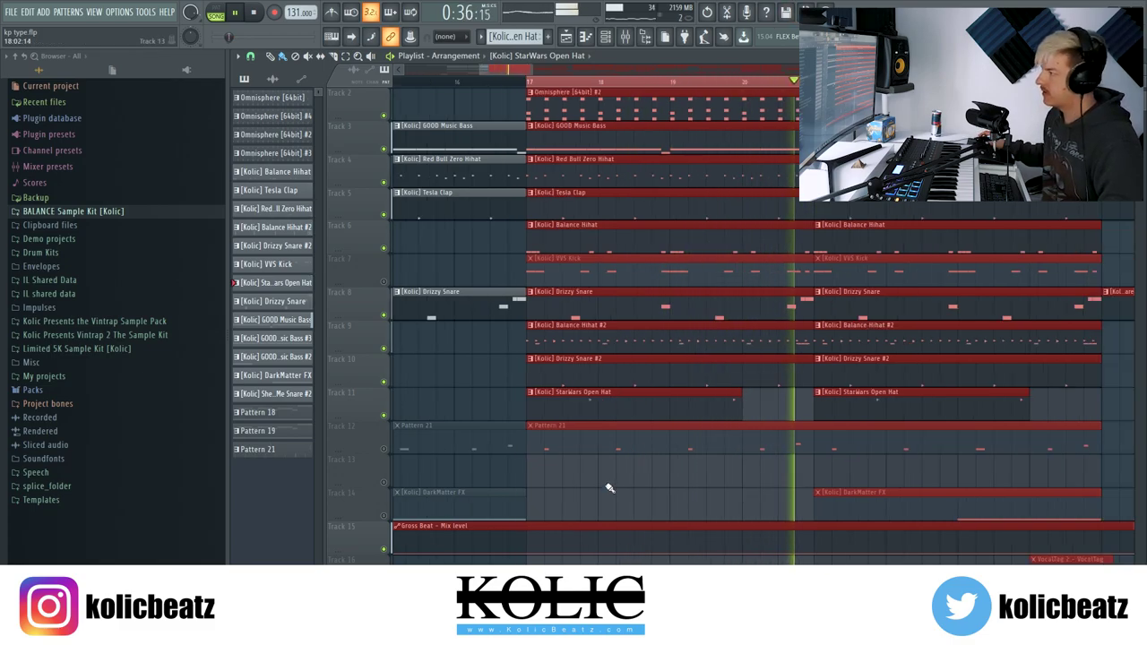
pyautogui.press('space')
# Step: Unmute the VVS Kick part on track 7 and open its pattern in the piano roll
pyautogui.click(384, 282)
pyautogui.doubleClick(634, 277)
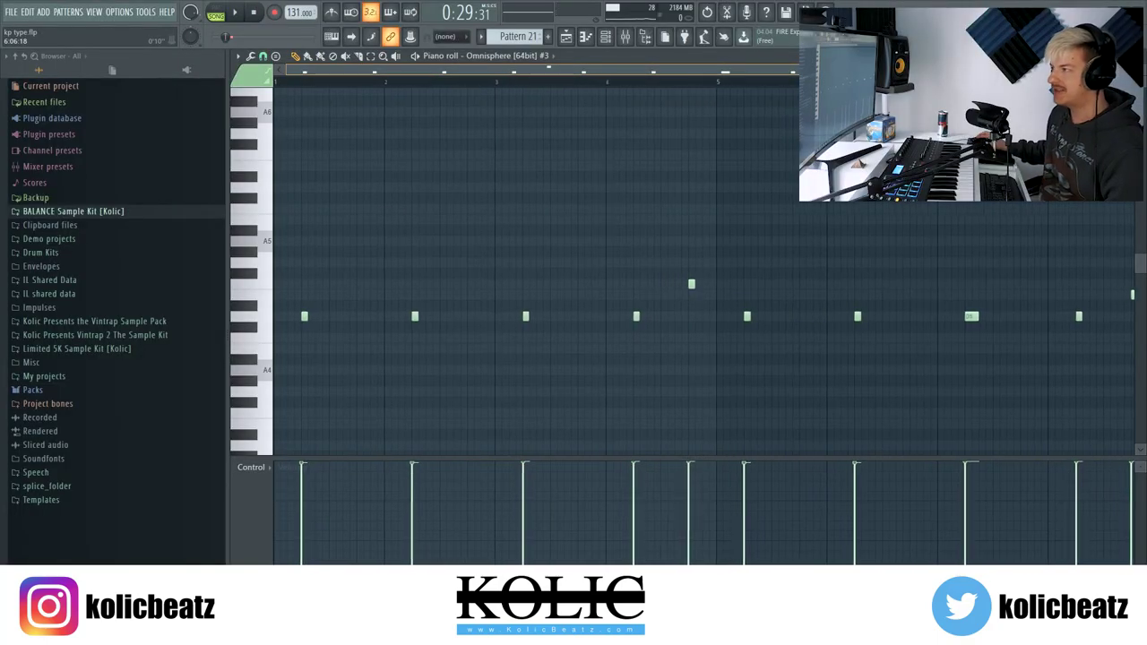
# Step: Examine the Omnisphere #3 notes across all of Pattern 21 and close the piano roll
pyautogui.scroll(-1, 388, 259)
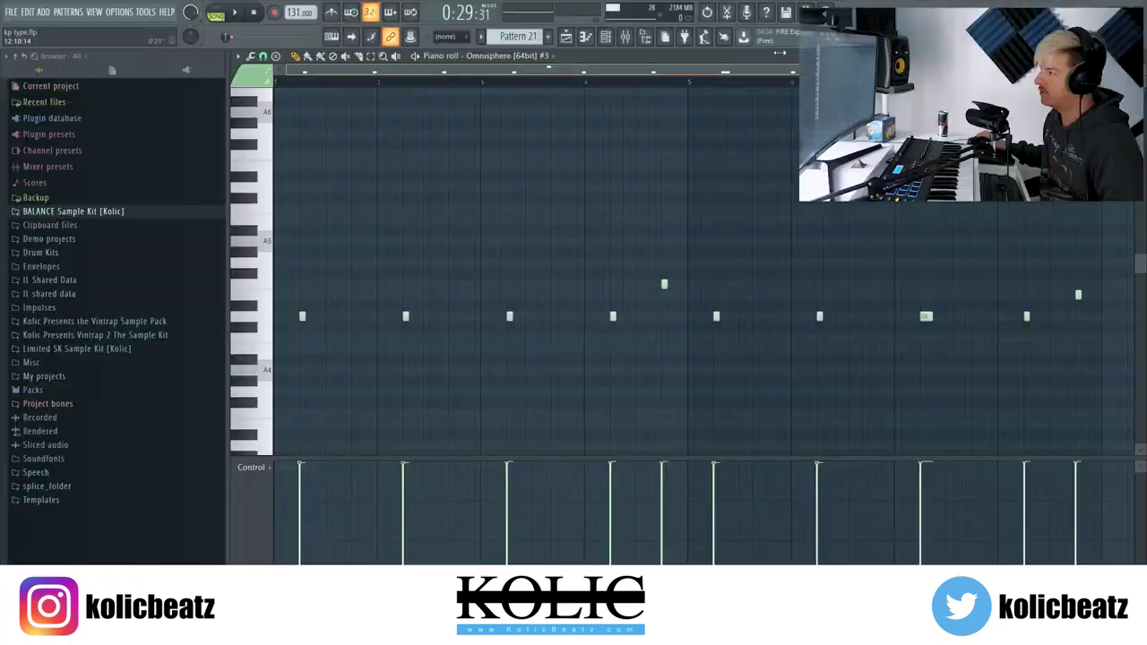
pyautogui.scroll(3, 409, 100)
pyautogui.scroll(-3, 409, 100)
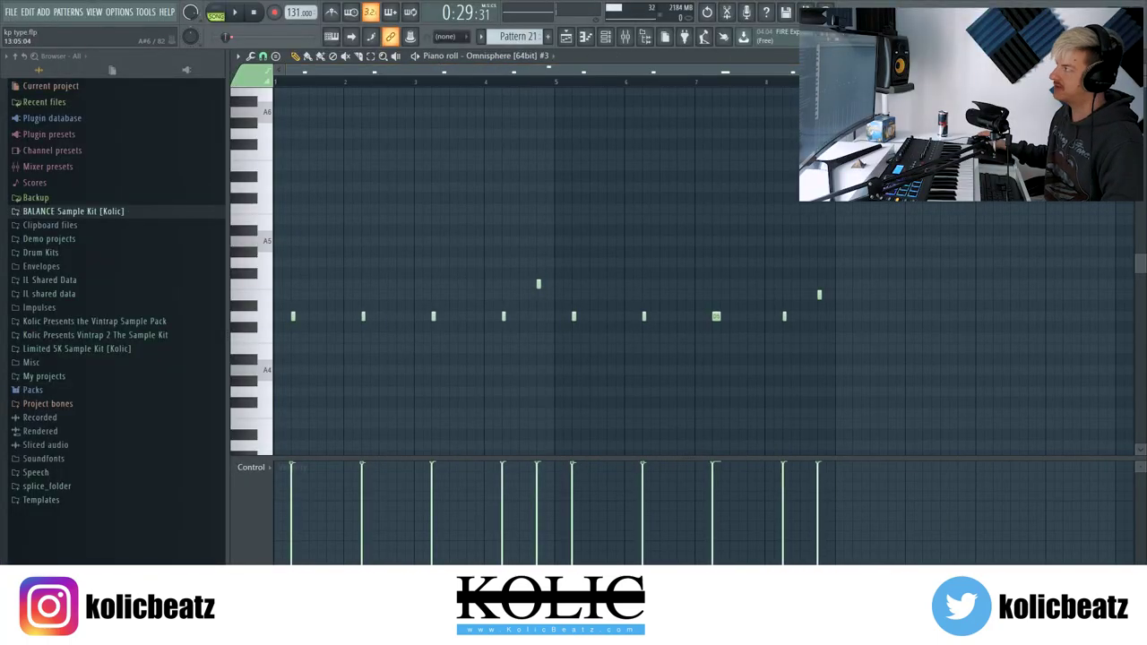
pyautogui.click(1142, 55)
# Step: Play the playlist section starting at bar 17 with the melody, bass, drums and Pattern 21 together
pyautogui.click(516, 69)
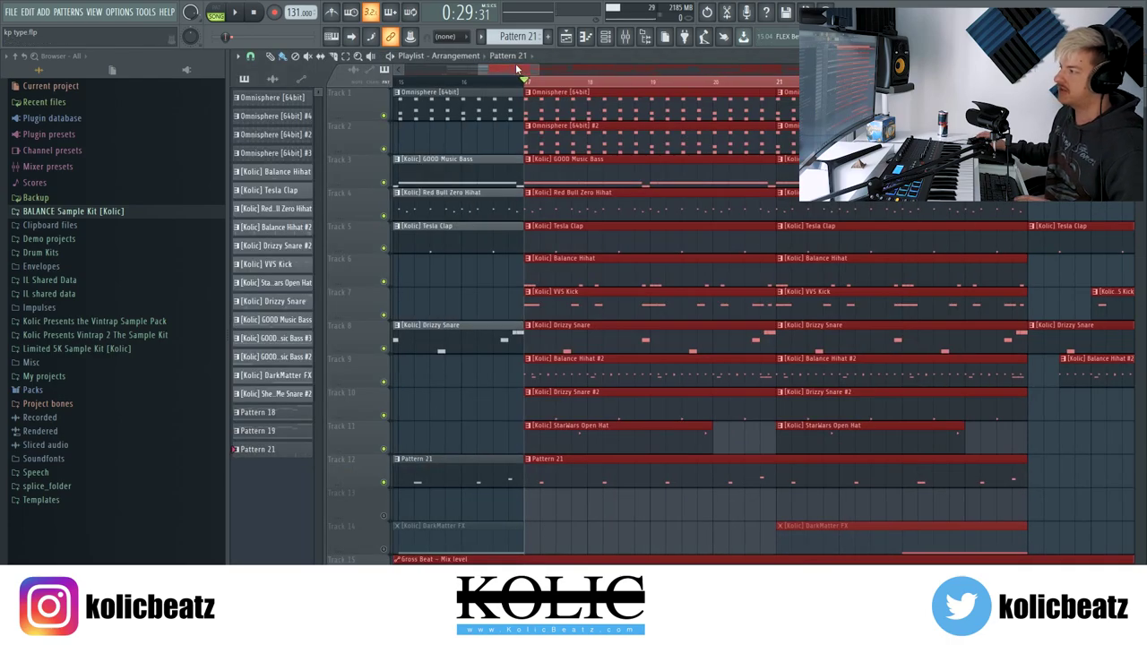
pyautogui.press('space')
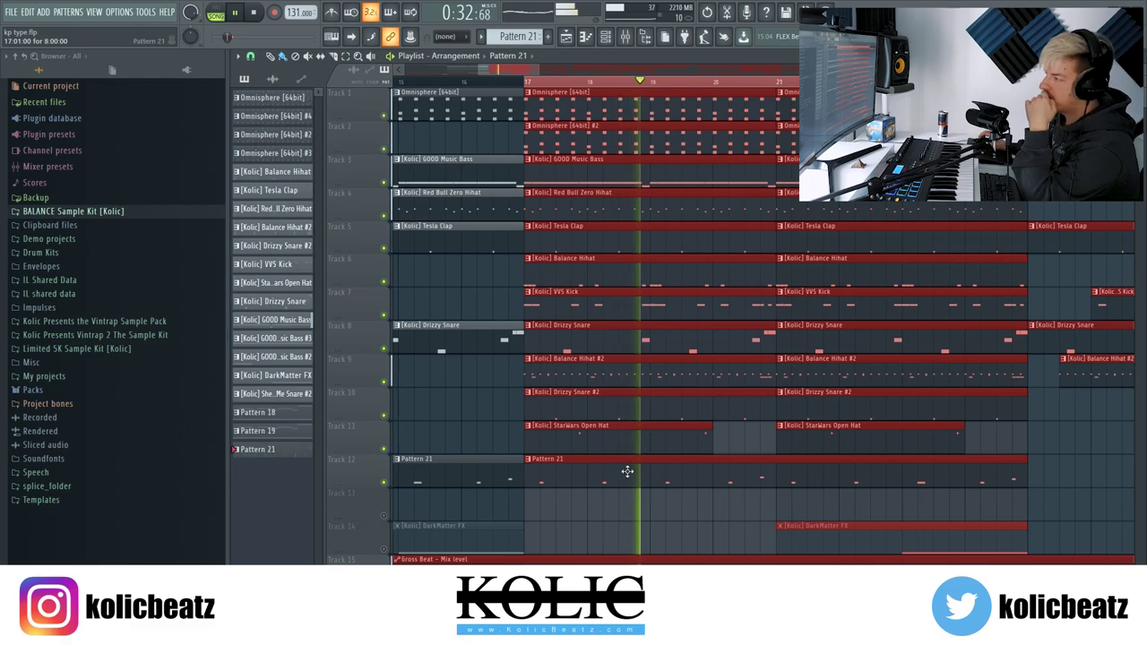
pyautogui.press('F6')
pyautogui.press('F7')
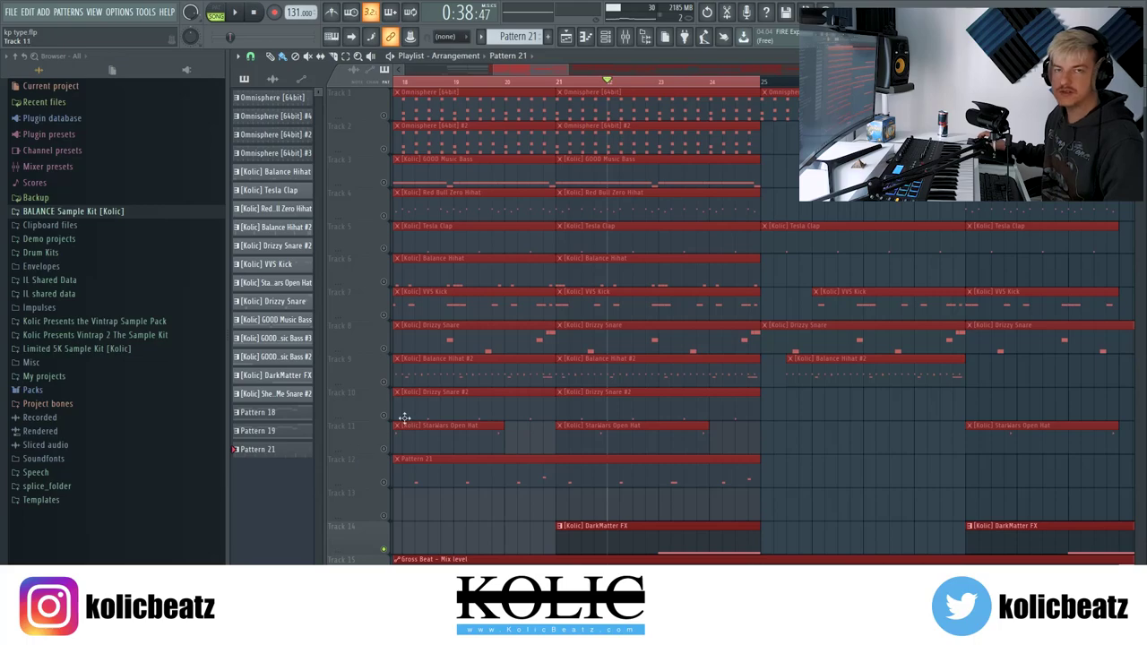
# Step: Show the whole arrangement in the playlist and play the section around bar 25
pyautogui.scroll(-5, 456, 476)
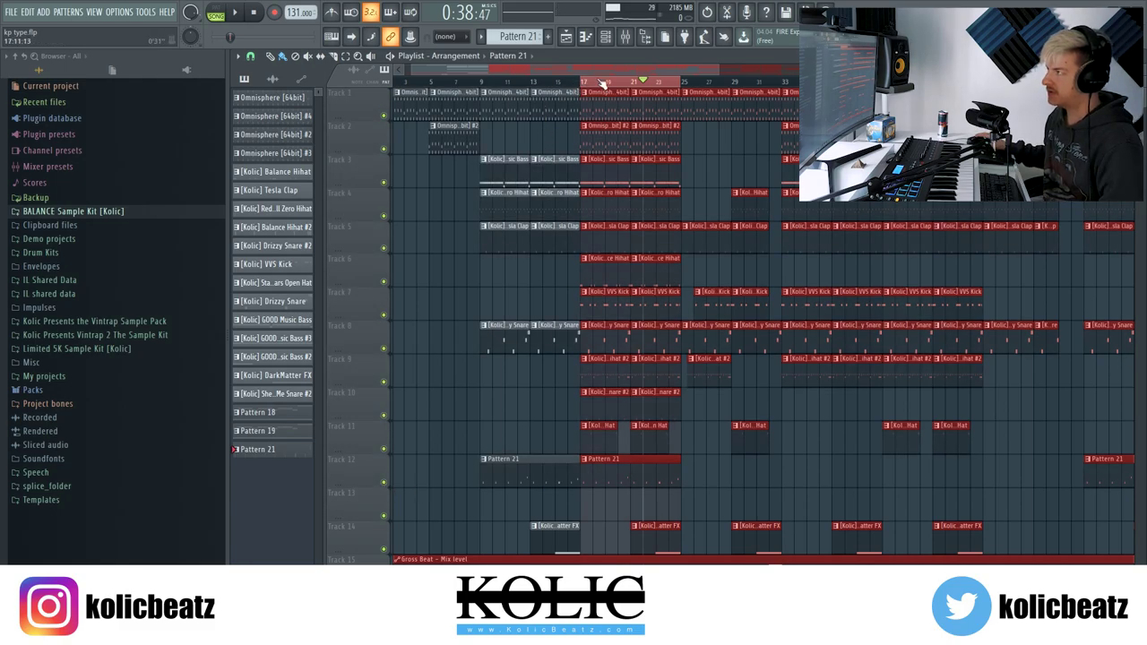
pyautogui.press('space')
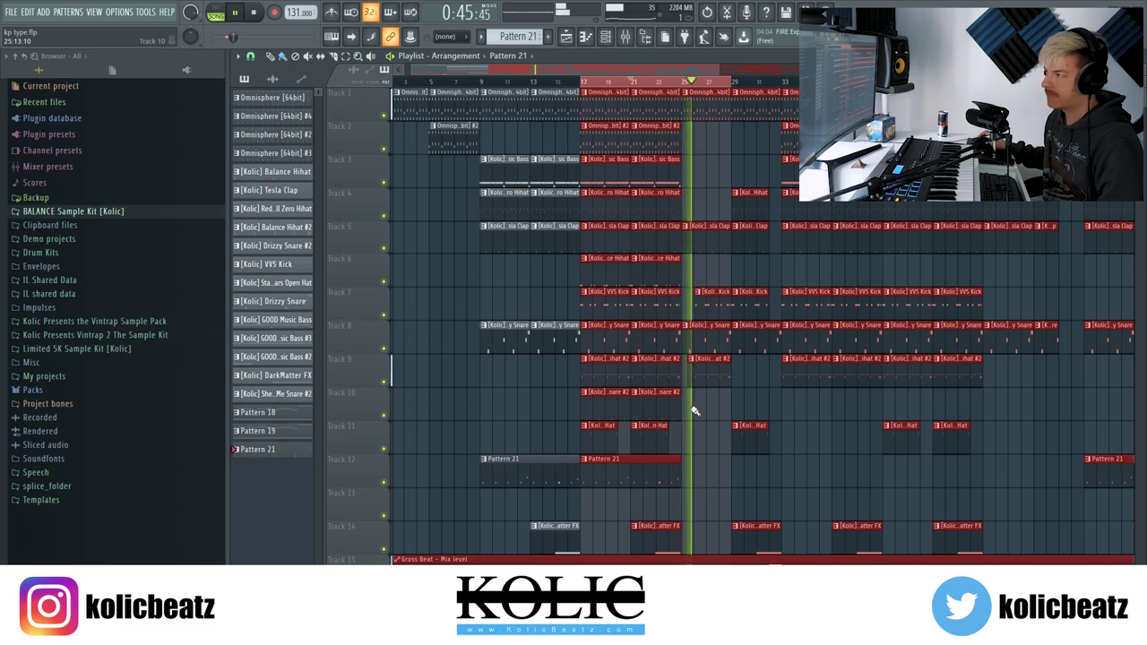
# Step: Stop playback, examine the intro's Omnisphere patterns at the start of the playlist, and play on into the section at bar 9
pyautogui.press('space')
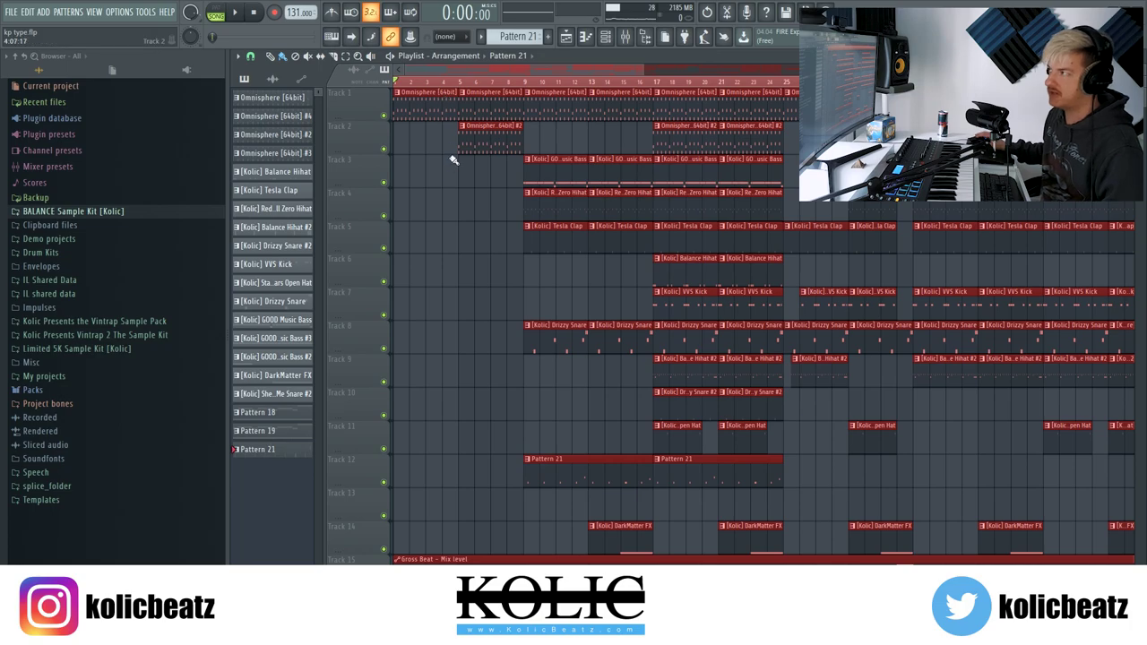
pyautogui.scroll(3, 484, 147)
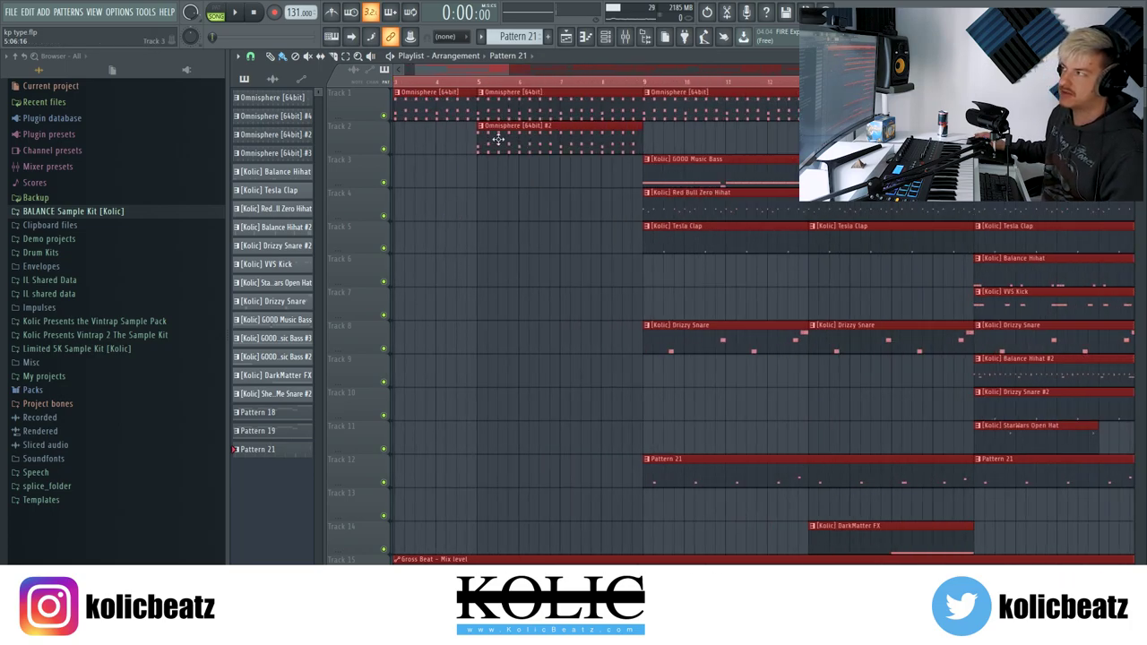
pyautogui.scroll(-3, 497, 179)
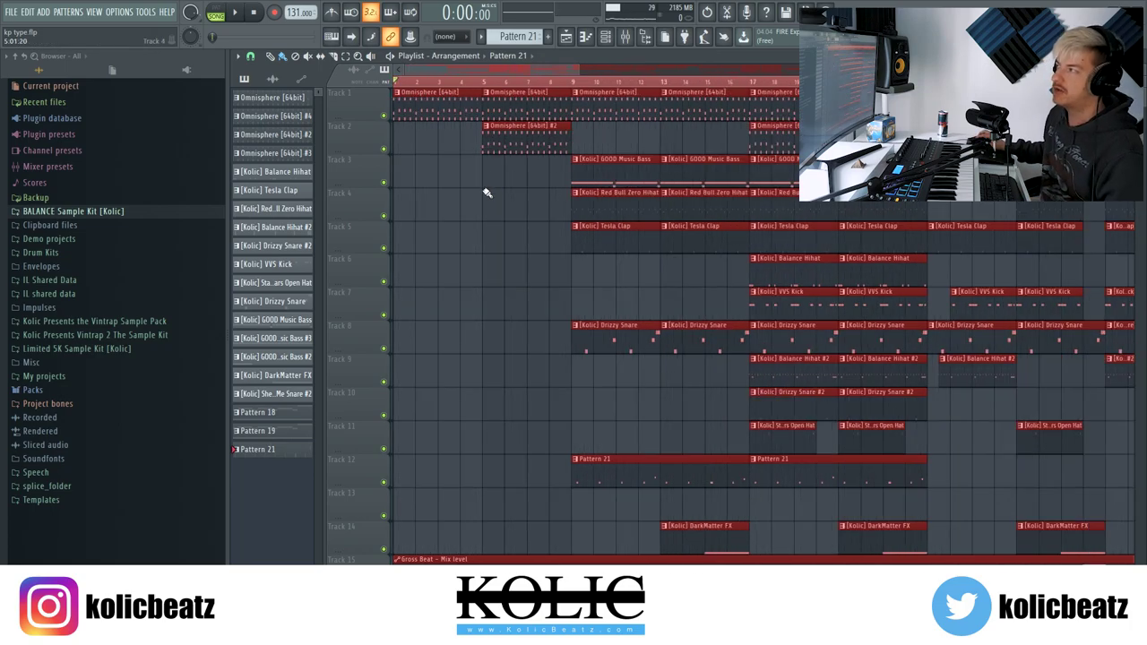
pyautogui.scroll(3, 479, 134)
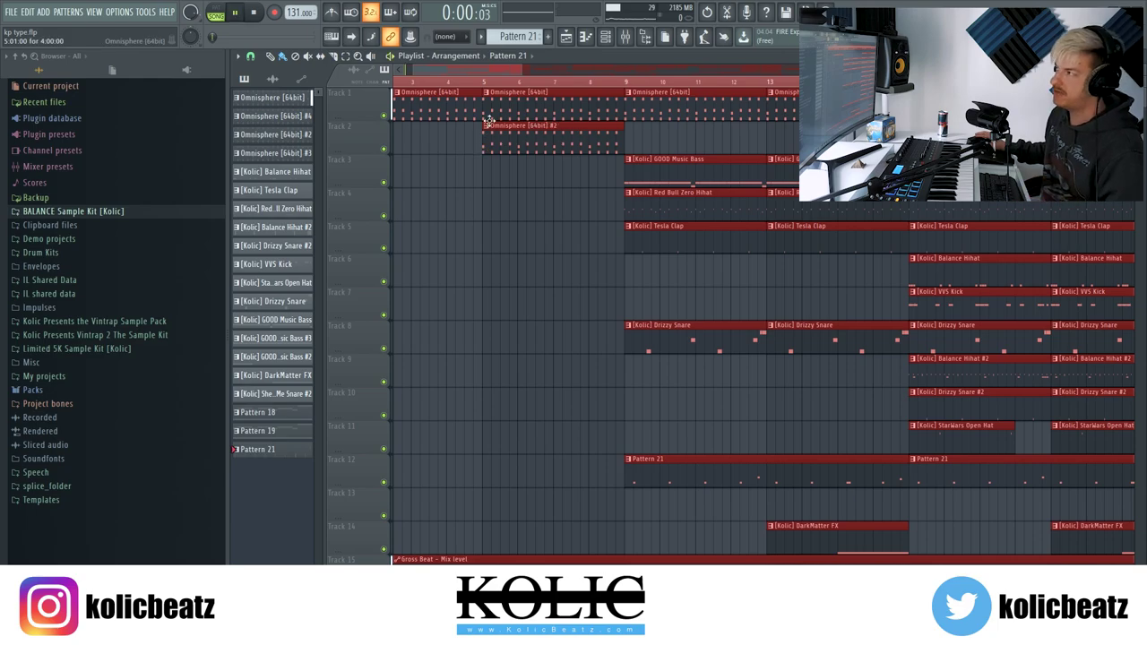
pyautogui.scroll(-2, 476, 260)
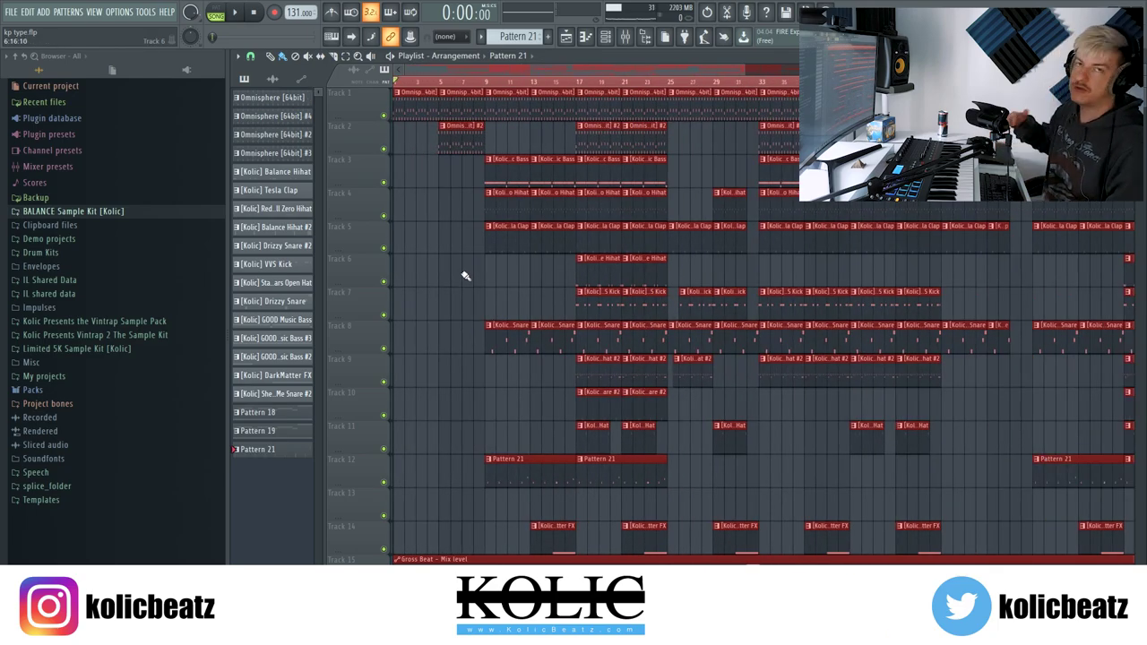
pyautogui.scroll(2, 525, 287)
pyautogui.scroll(-1, 526, 288)
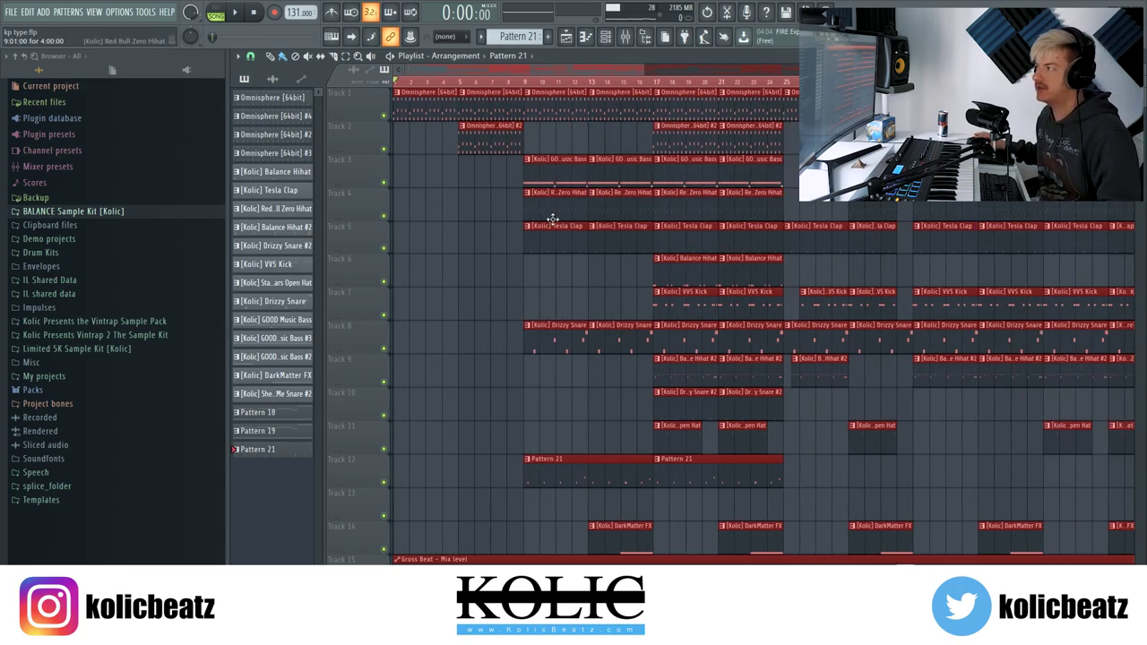
pyautogui.scroll(1, 633, 458)
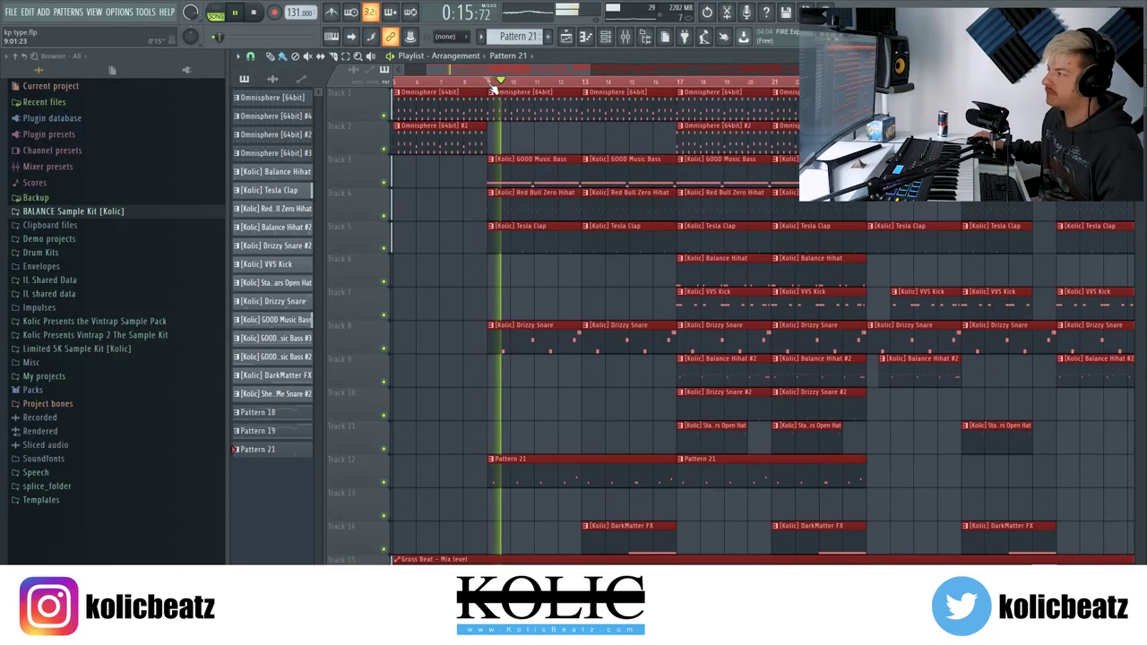
pyautogui.moveTo(549, 70)
pyautogui.mouseDown()
pyautogui.moveTo(573, 69)
pyautogui.moveTo(557, 72)
pyautogui.mouseUp()
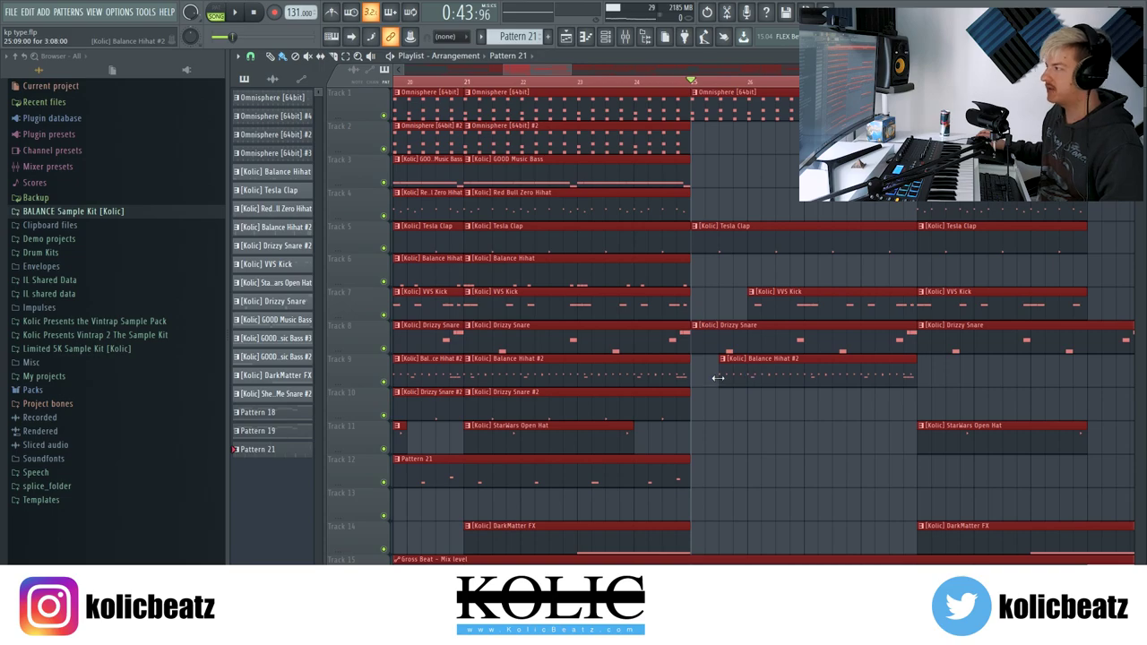
# Step: Examine the patterns around bar 25, play from there past bar 33, and stop playback
pyautogui.scroll(-2, 832, 484)
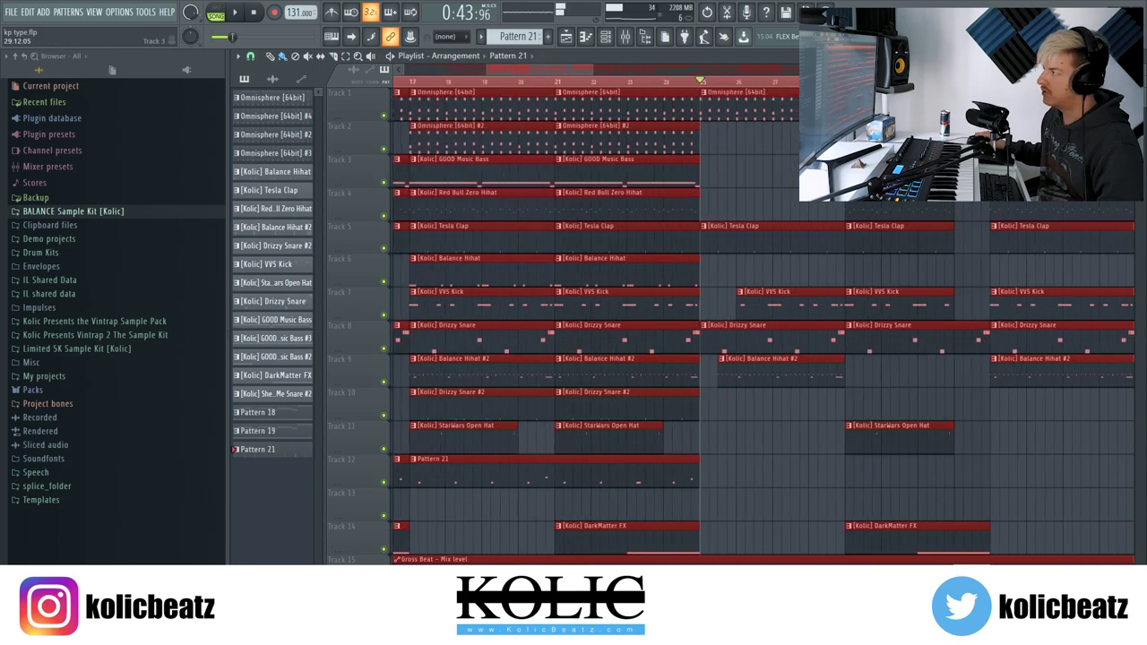
pyautogui.scroll(1, 876, 220)
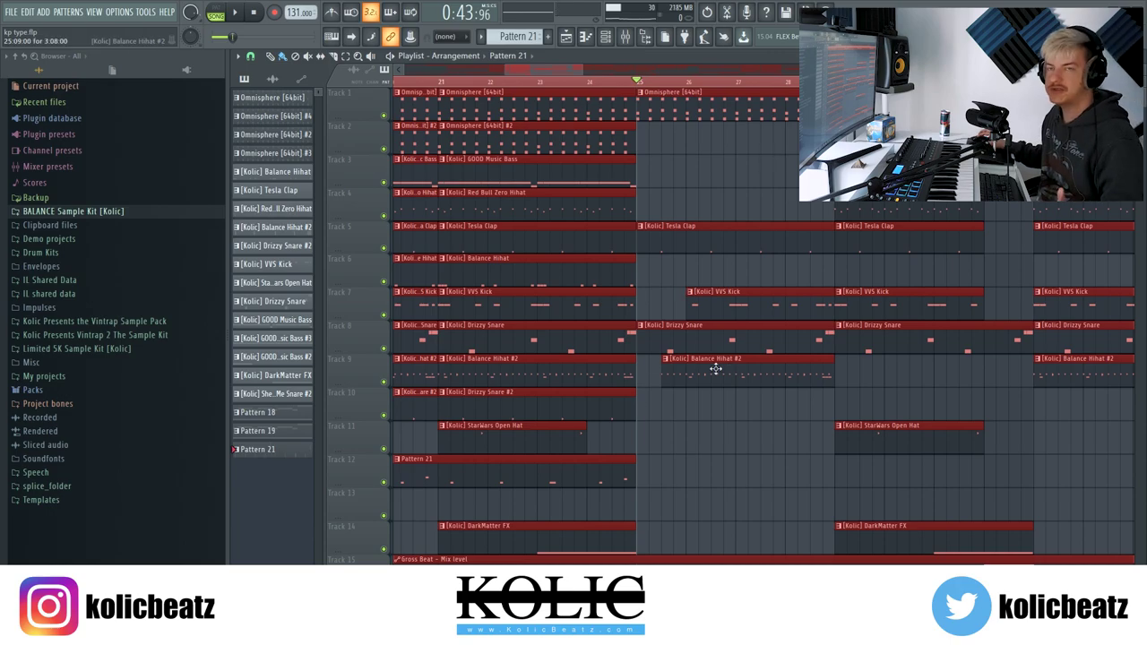
pyautogui.scroll(-2, 846, 207)
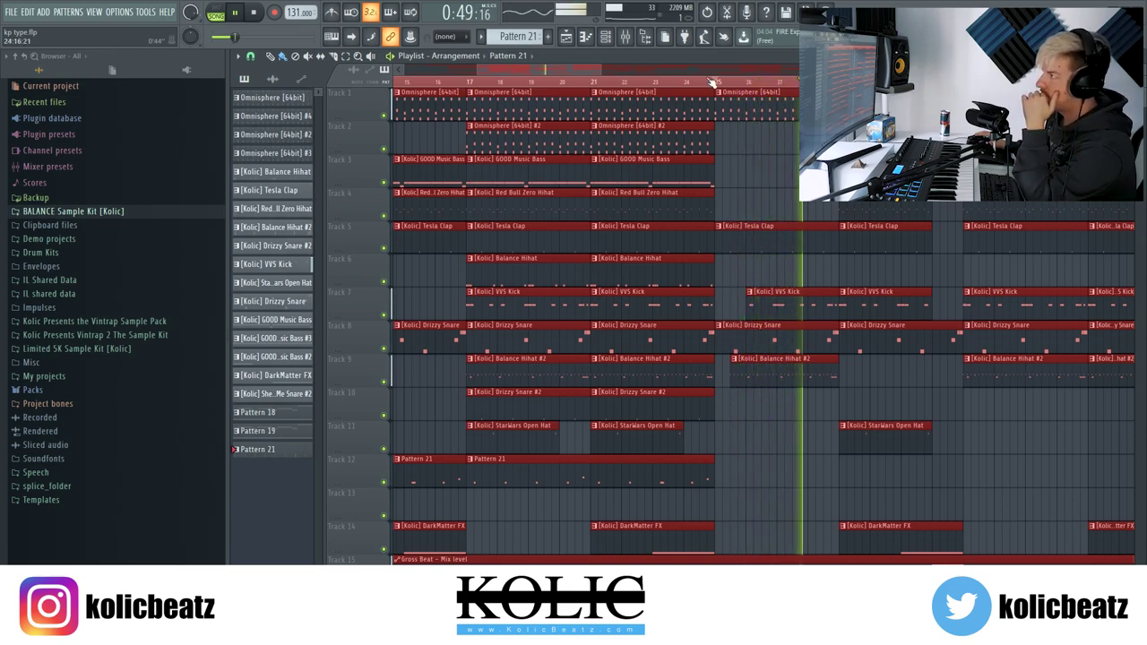
pyautogui.moveTo(591, 74); pyautogui.dragTo(618, 79)
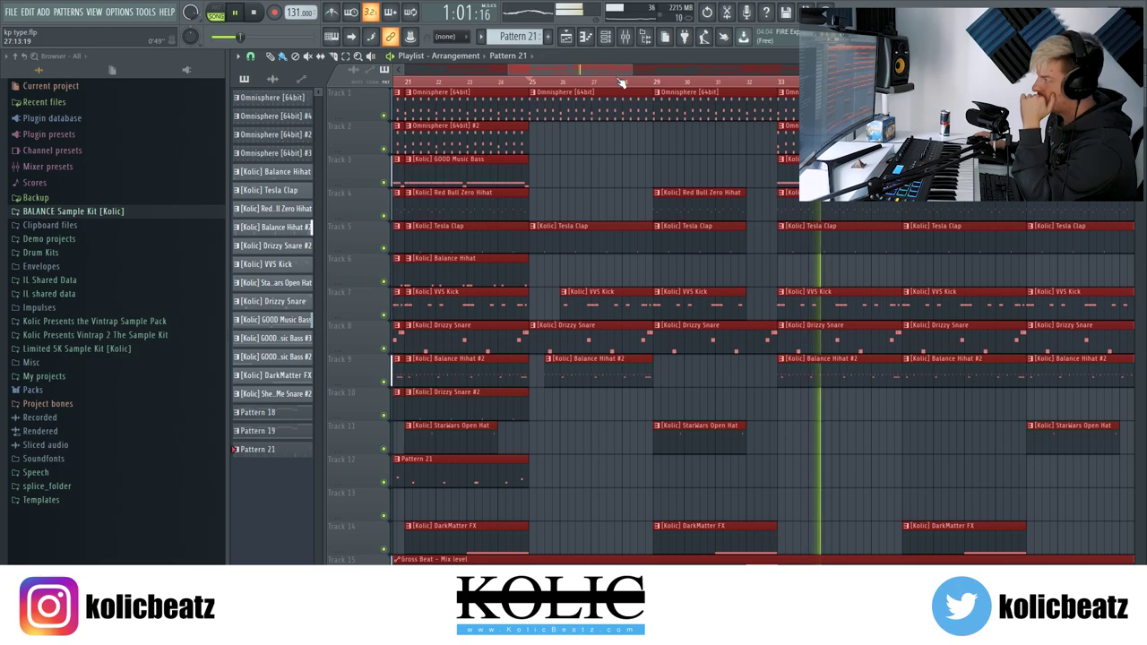
pyautogui.moveTo(631, 68); pyautogui.dragTo(735, 66)
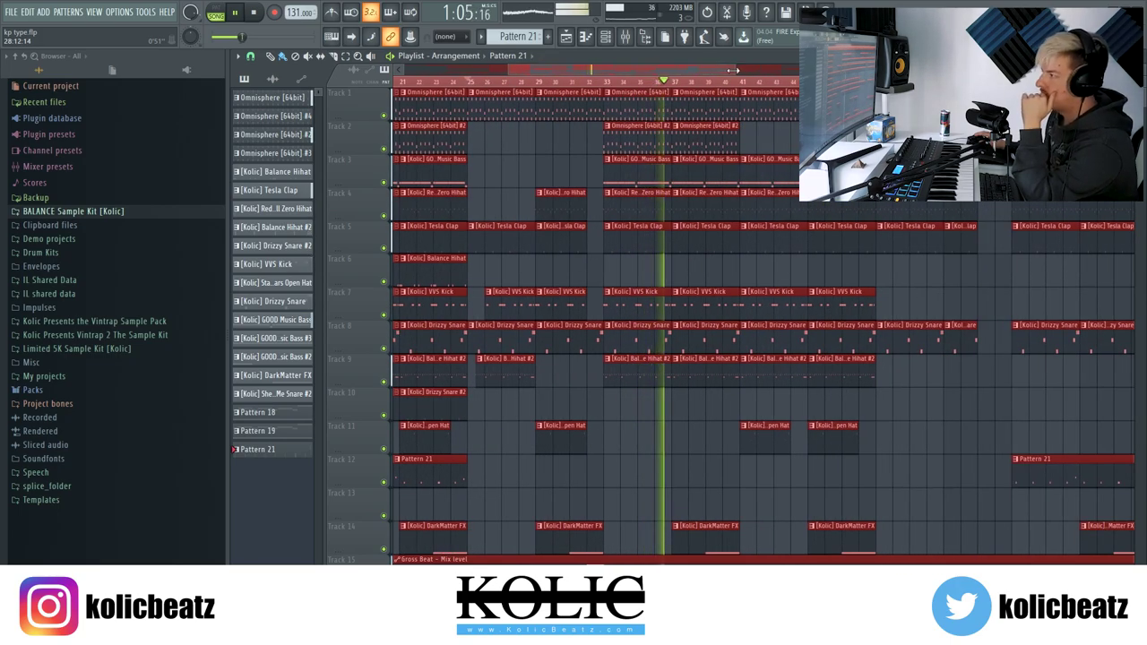
pyautogui.press('space')
# Step: Examine how the melody, bass and drum patterns change between bars 33 and 49 of the playlist
pyautogui.scroll(2, 609, 146)
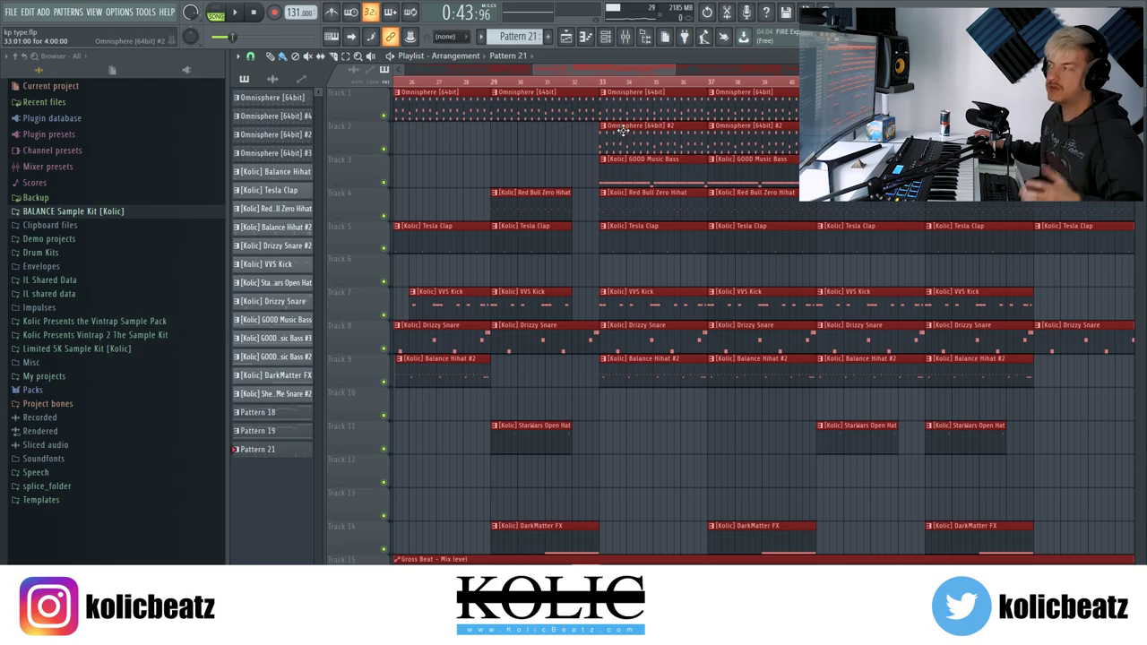
pyautogui.scroll(4, 681, 121)
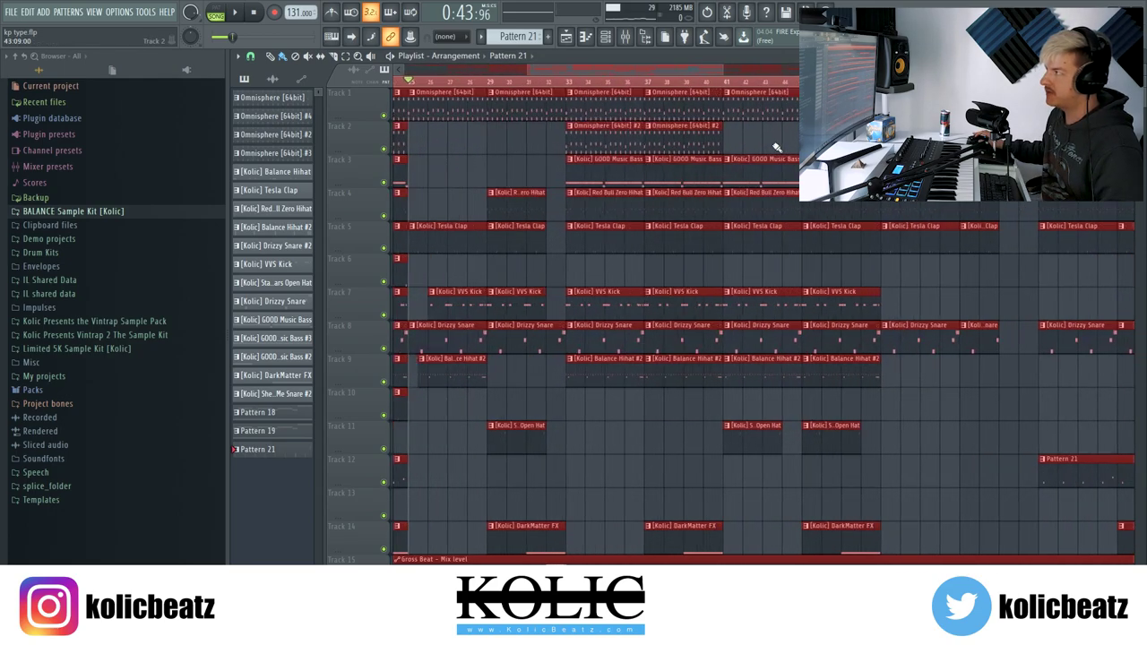
pyautogui.scroll(1, 695, 92)
pyautogui.scroll(-3, 743, 474)
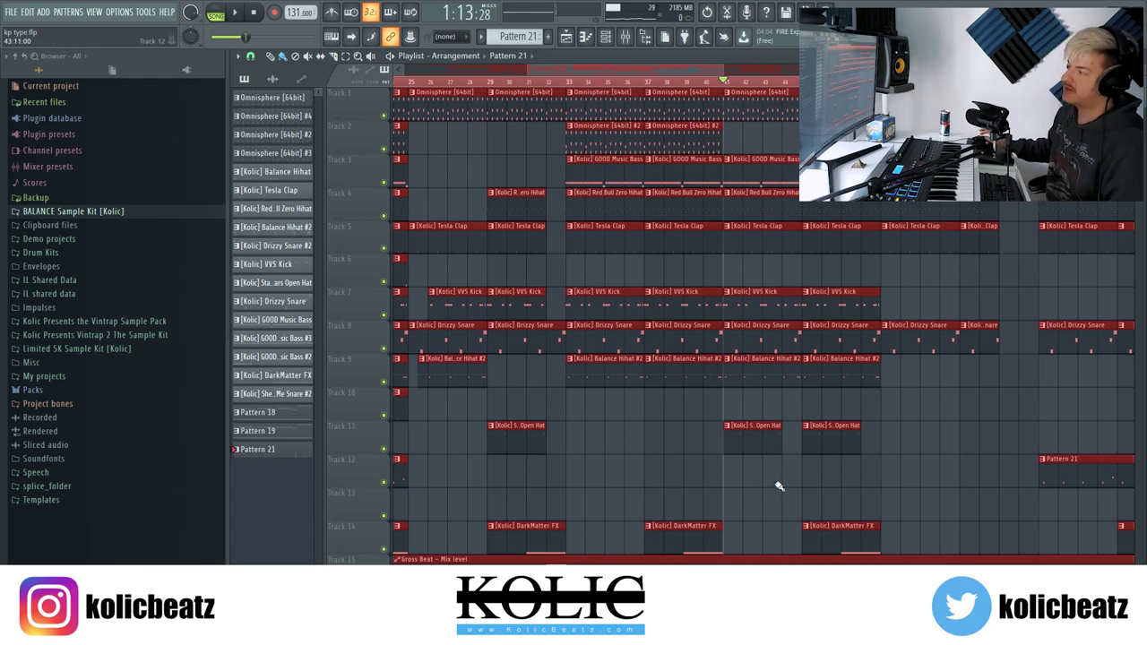
pyautogui.scroll(4, 778, 486)
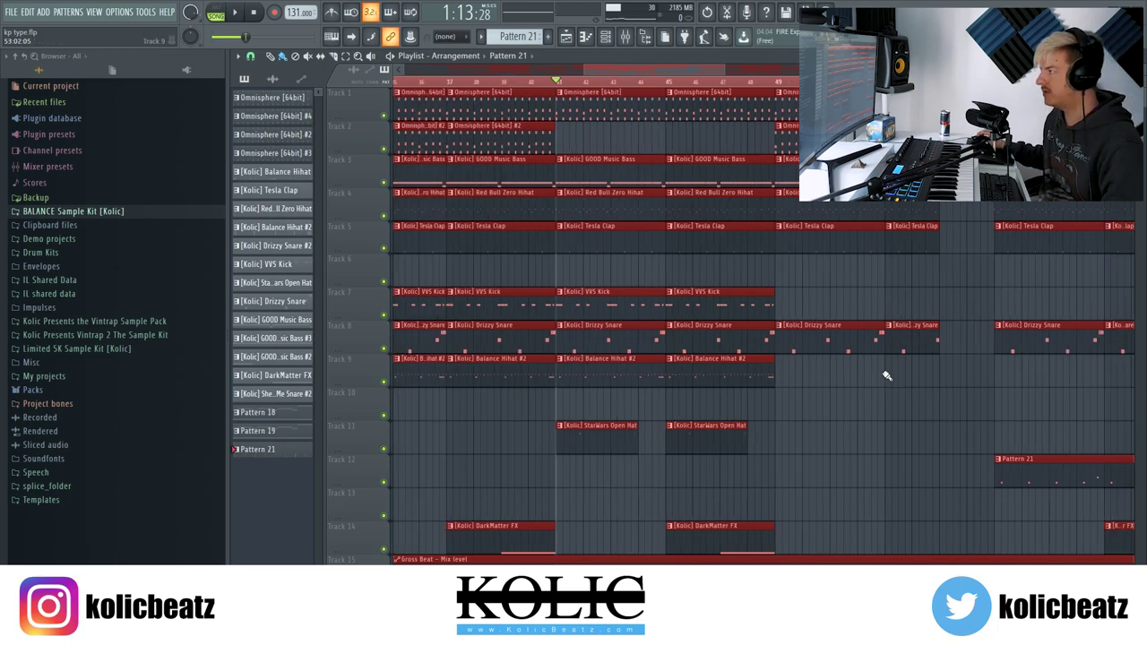
pyautogui.scroll(-3, 893, 368)
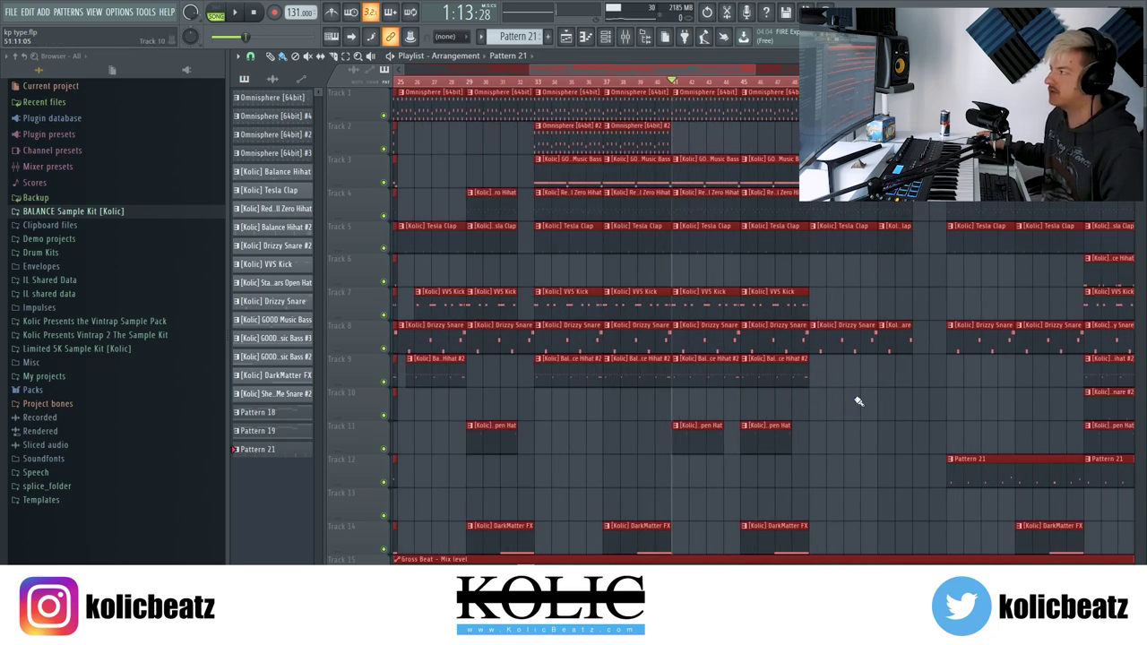
# Step: Show the whole arrangement in the playlist to review its repeated sections, and reposition the playhead
pyautogui.scroll(-3, 858, 401)
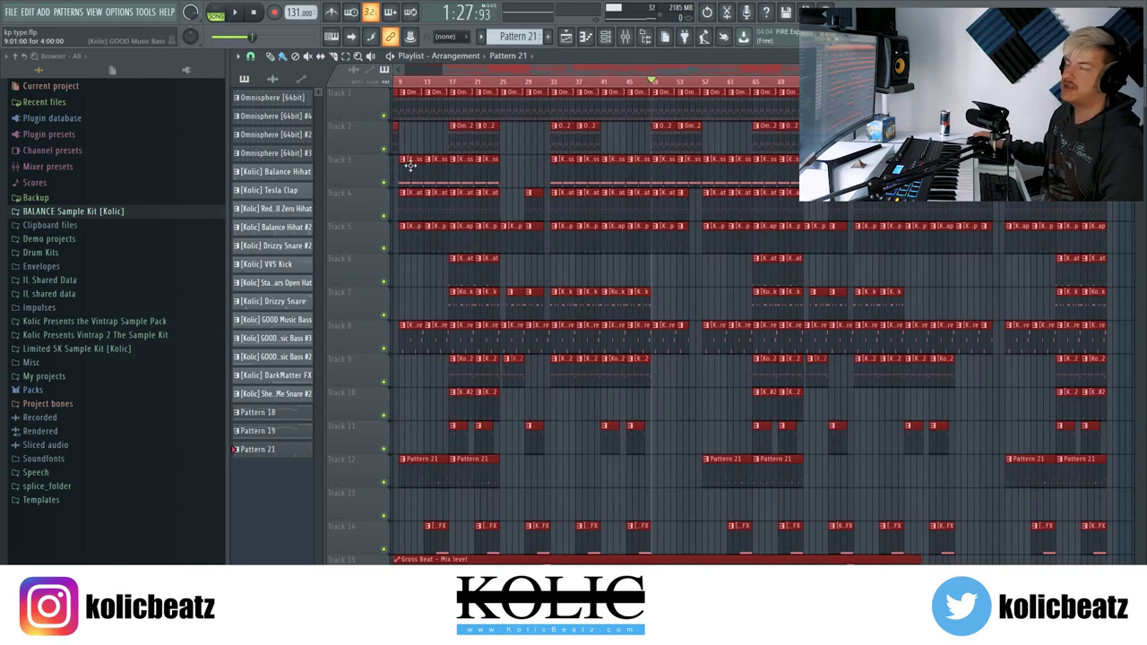
pyautogui.scroll(-2, 759, 383)
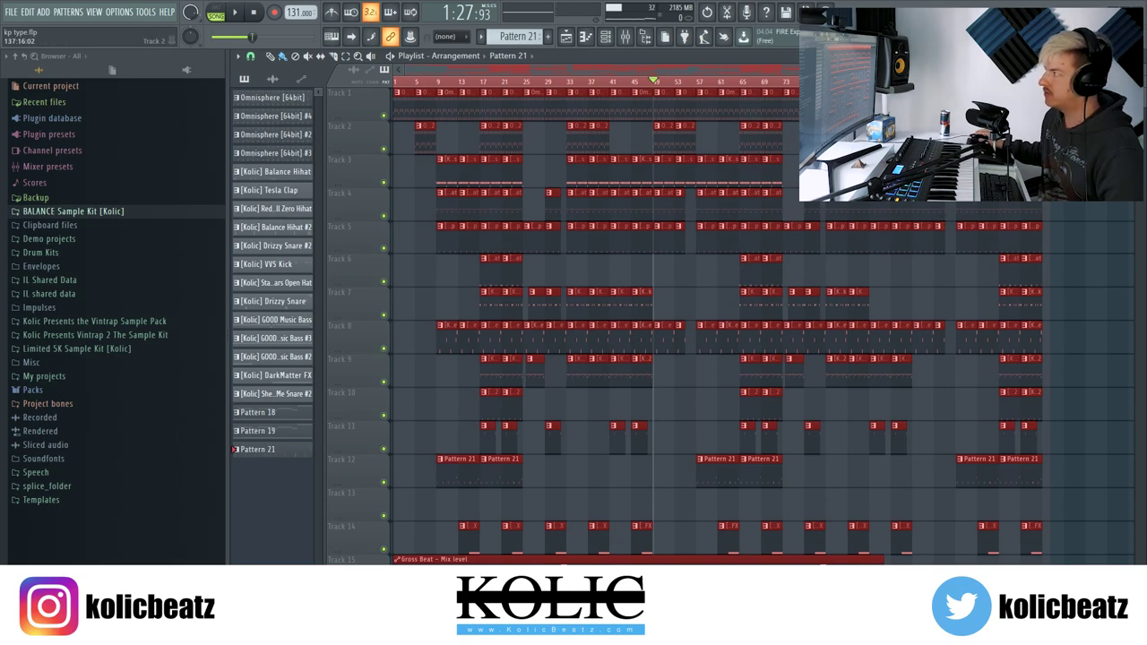
pyautogui.click(469, 82)
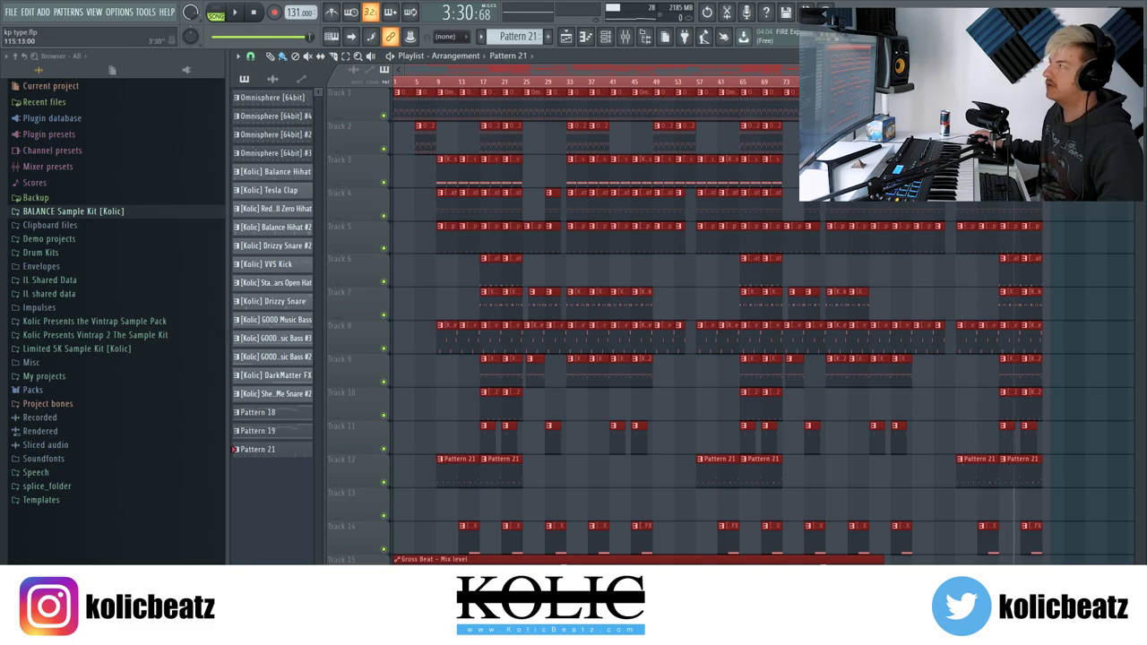
# Step: Examine the arrangement's ending at bar 121 and play the closing GOOD Music Bass #3 pattern
pyautogui.scroll(5, 740, 94)
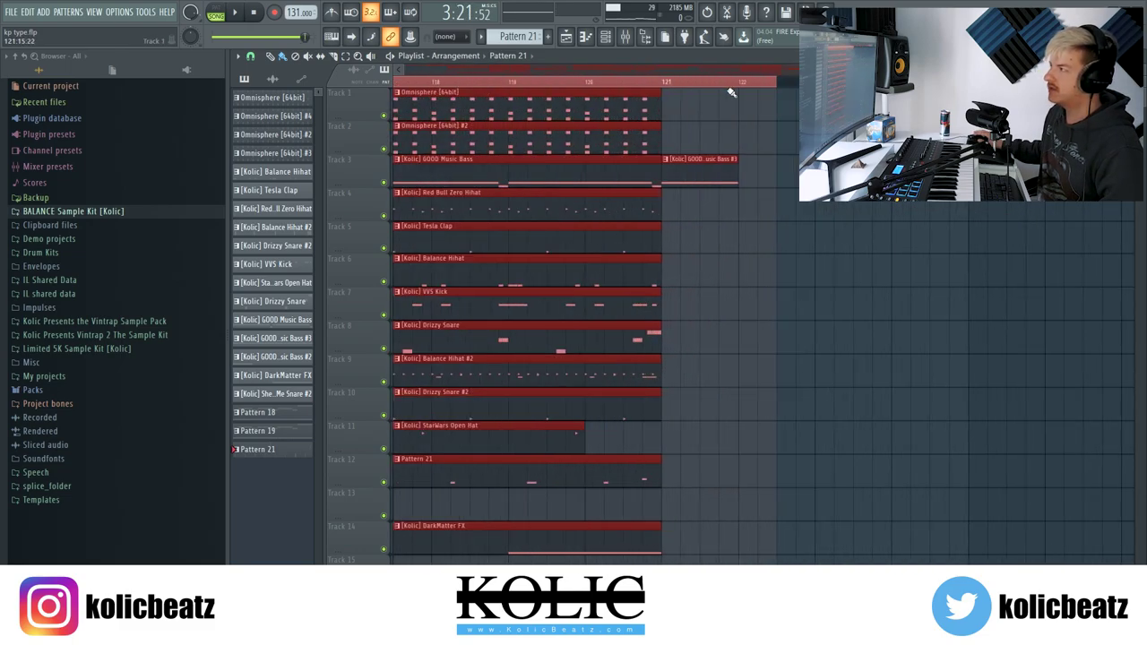
pyautogui.scroll(-3, 767, 303)
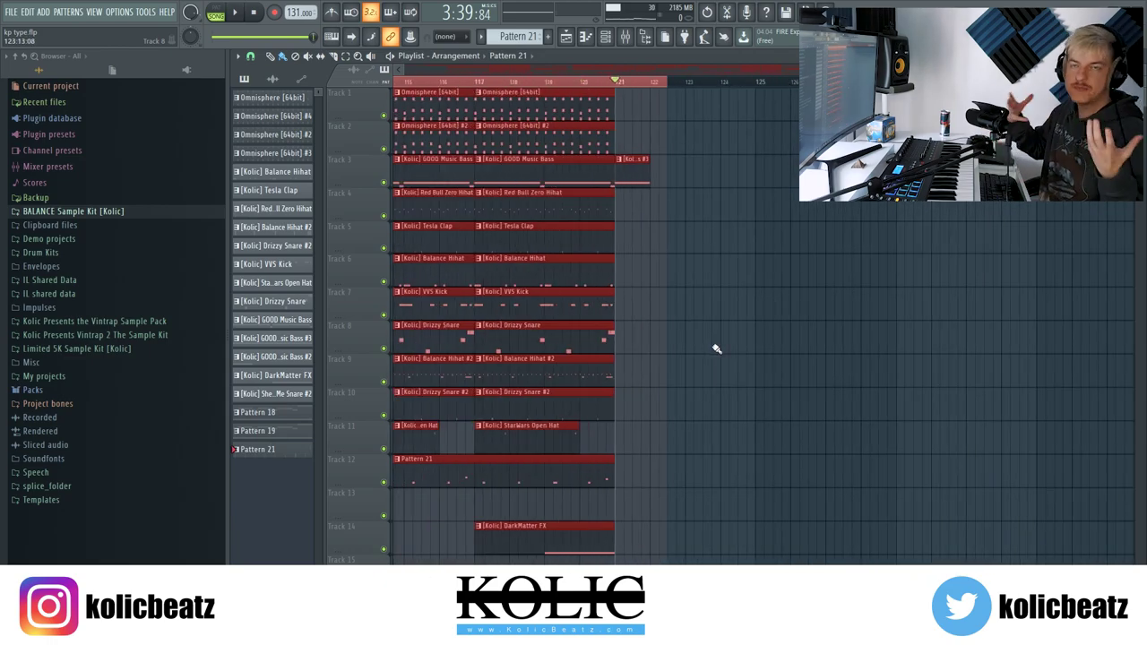
pyautogui.scroll(-2, 660, 259)
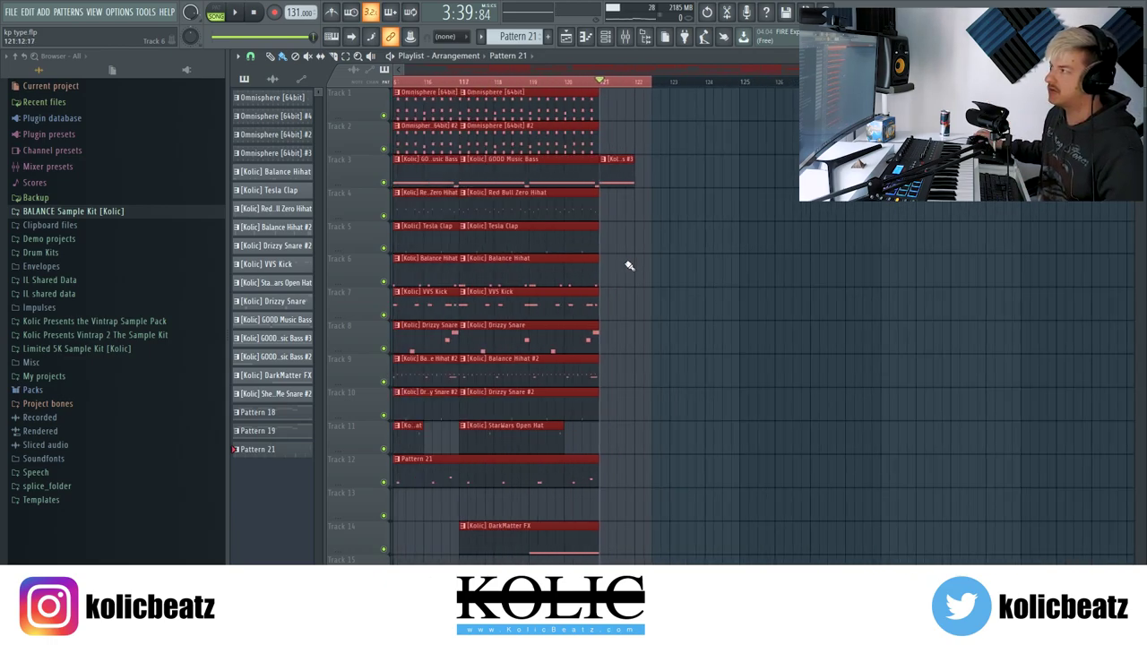
pyautogui.press('space')
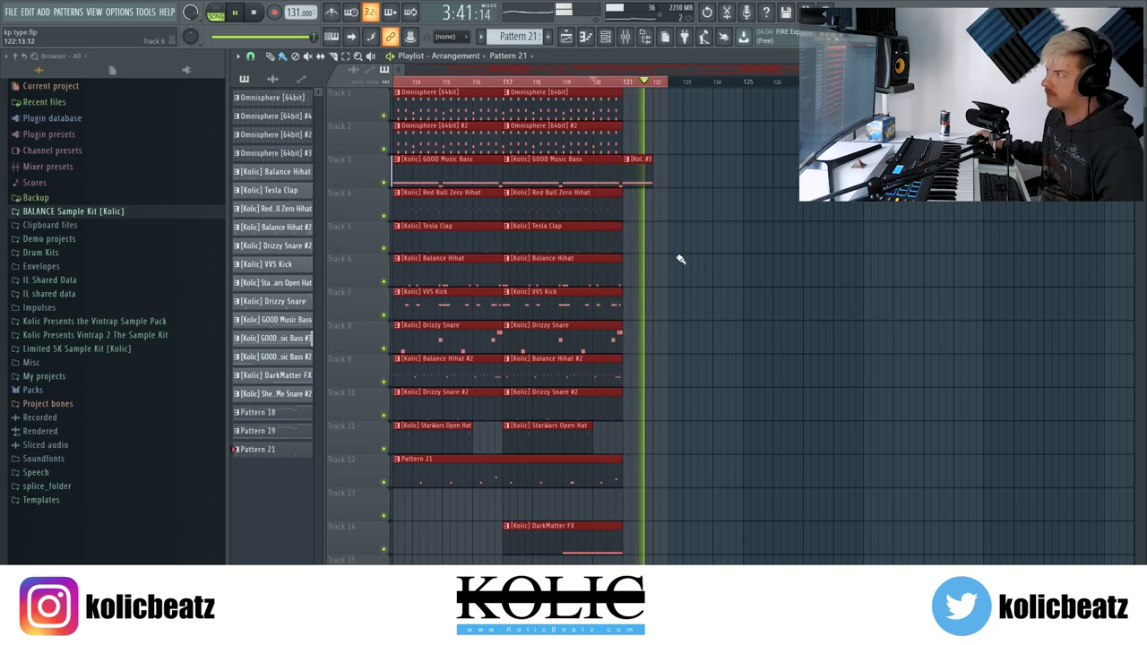
pyautogui.press('space')
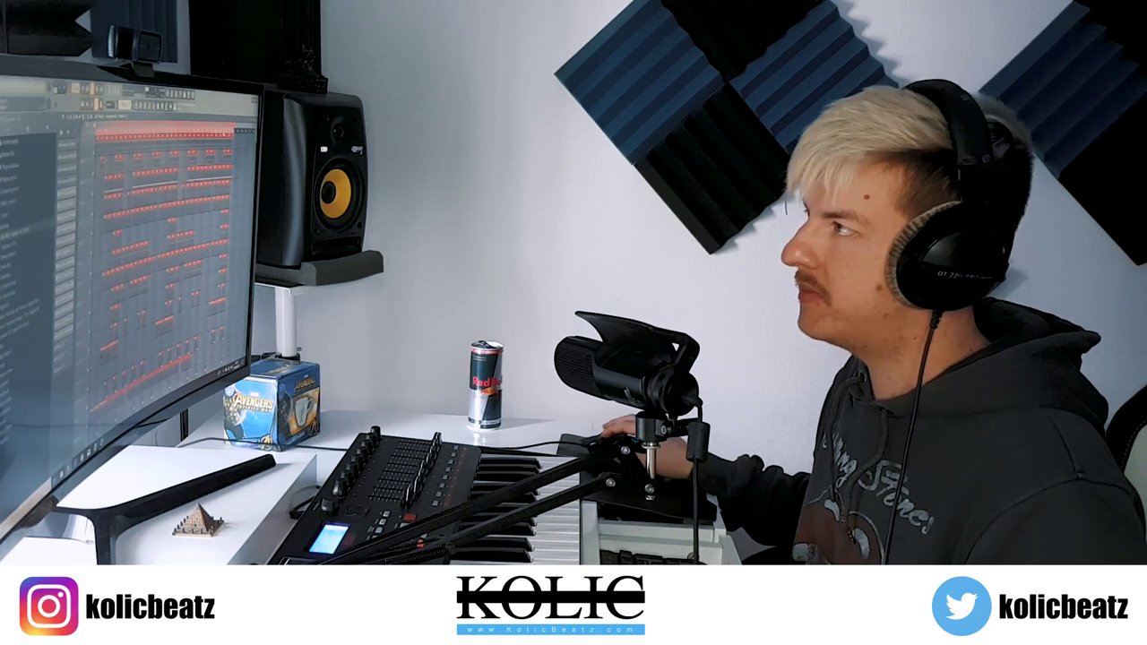
# Step: Set the playhead to bar 17 and solo the GOOD Music Bass track, track 3, in the playlist
pyautogui.press('F9')
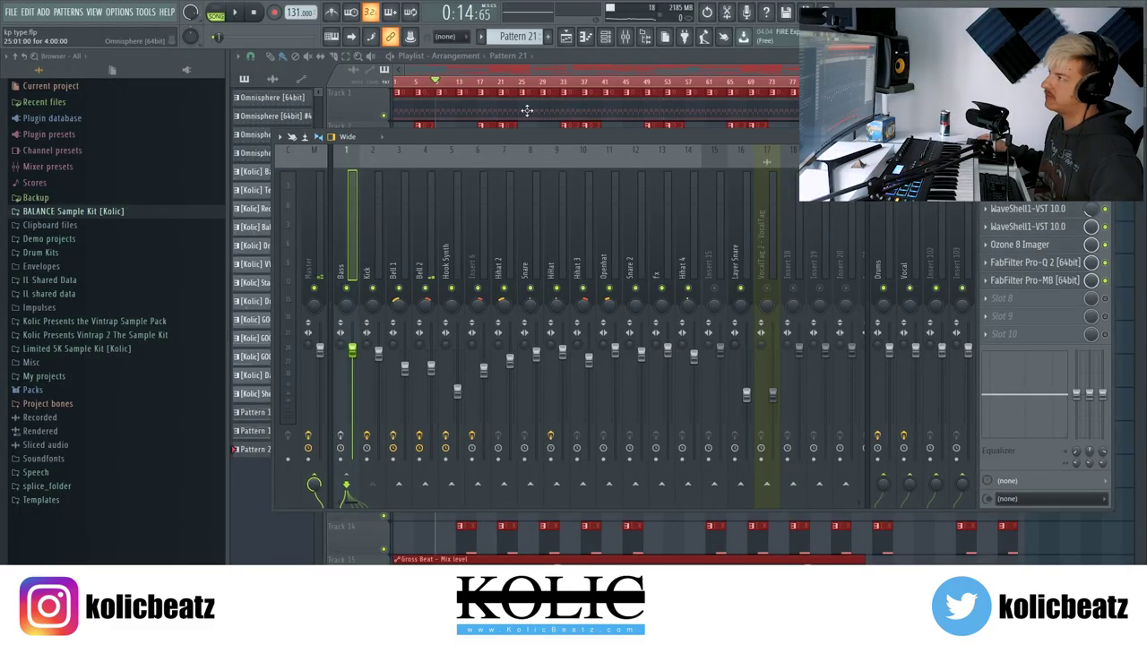
pyautogui.click(482, 84)
pyautogui.moveTo(483, 85); pyautogui.dragTo(480, 83)
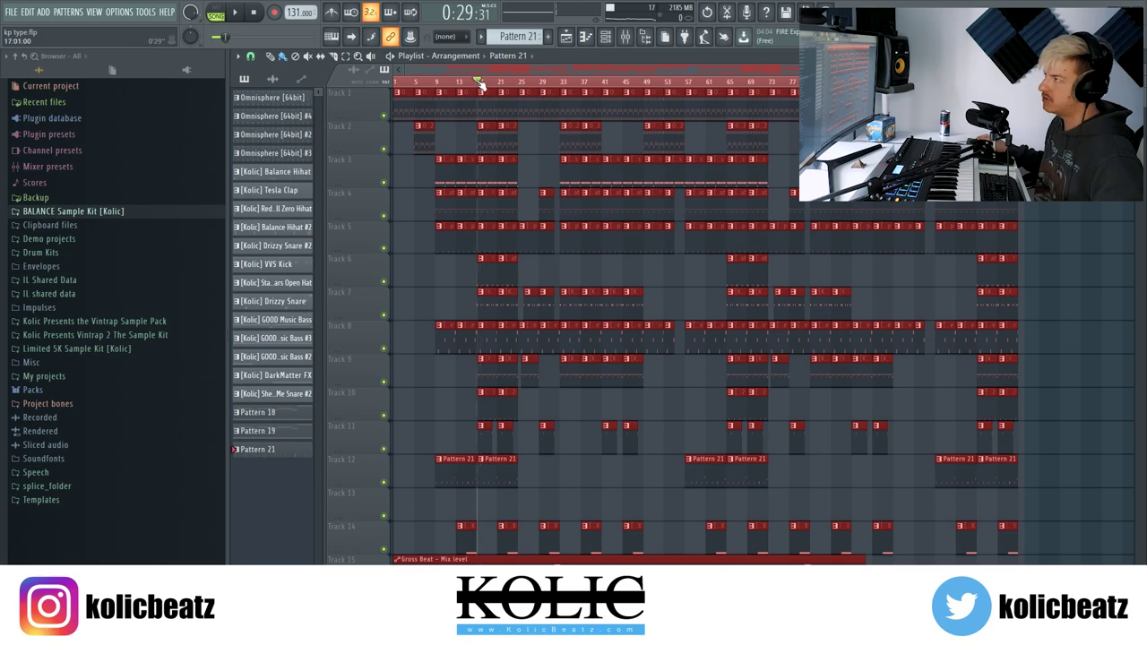
pyautogui.scroll(5, 395, 220)
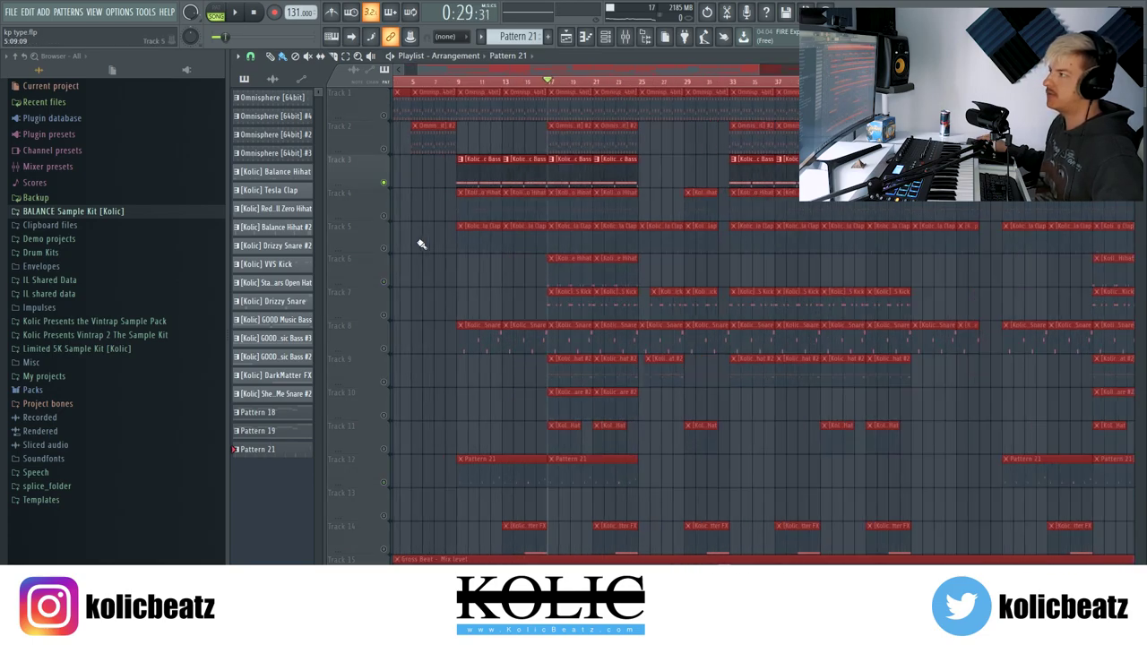
pyautogui.scroll(-4, 607, 308)
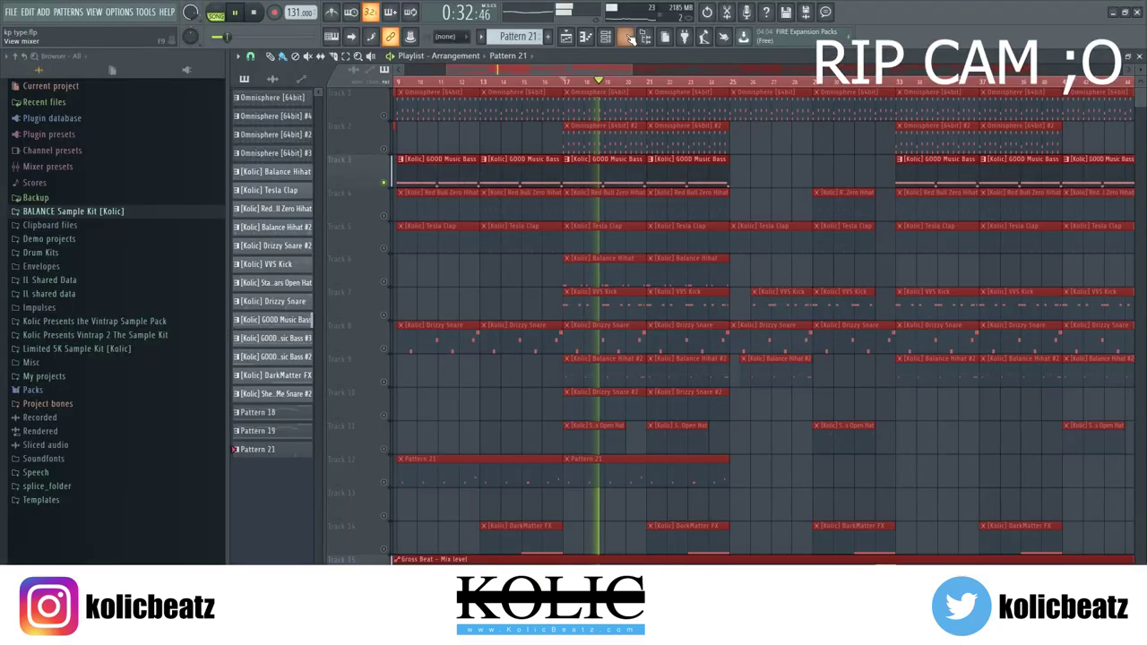
# Step: Open the mixer and show the Bass insert's Renaissance Bass and Aphex Vintage Aural Exciter plugins
pyautogui.click(630, 39)
pyautogui.press('space')
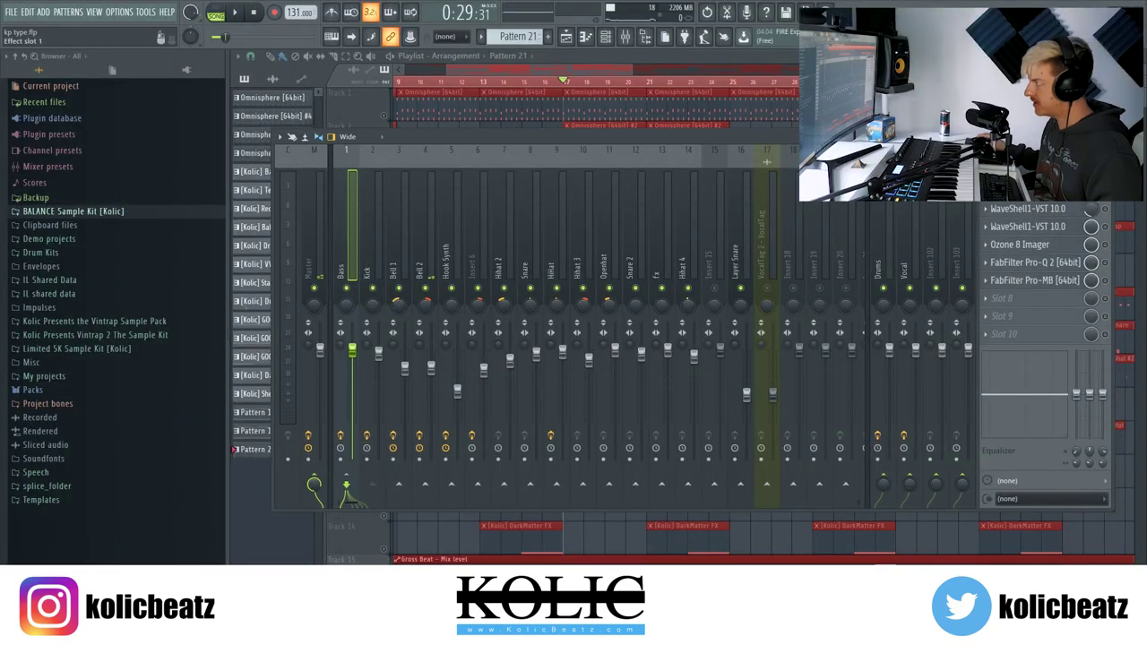
pyautogui.click(1028, 208)
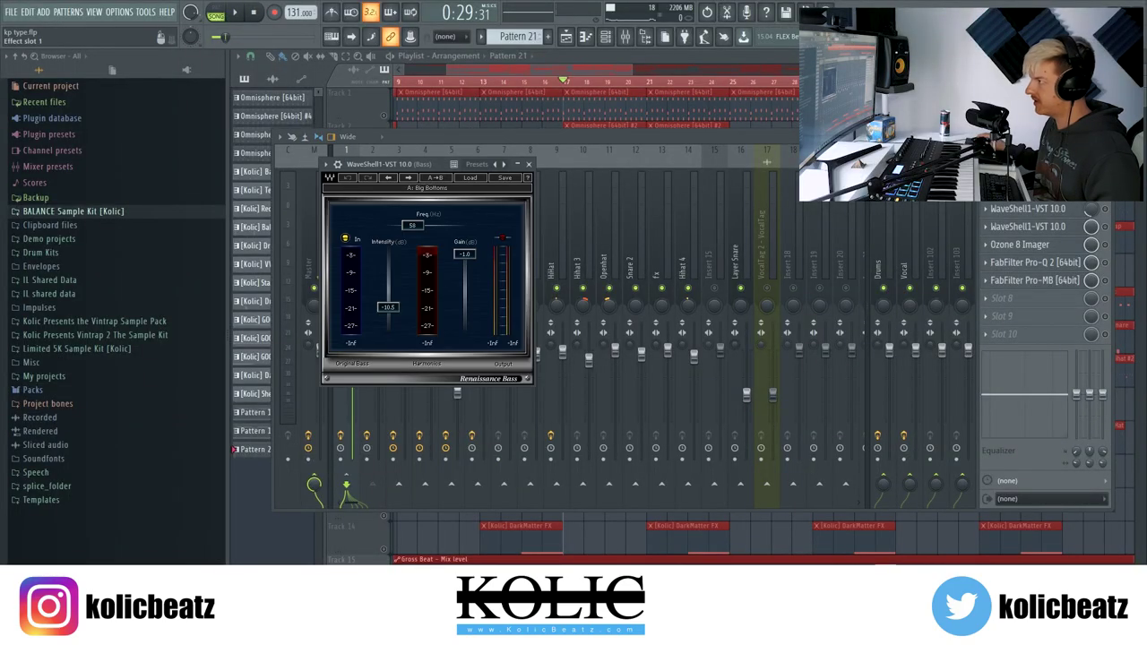
pyautogui.moveTo(384, 170); pyautogui.dragTo(490, 196)
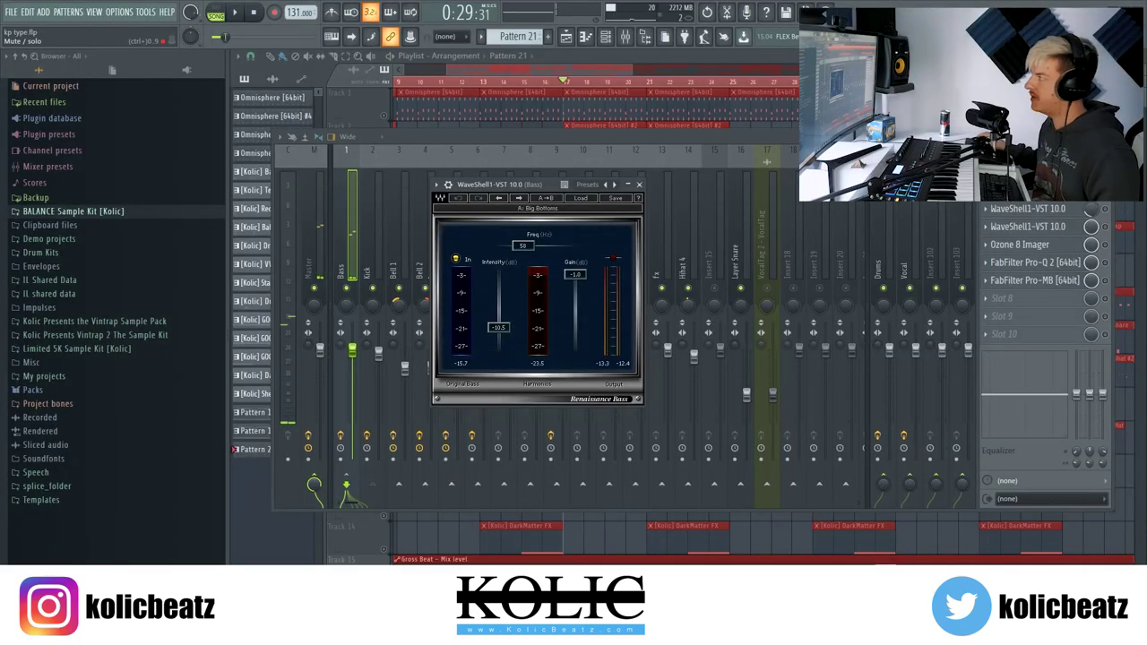
pyautogui.press('space')
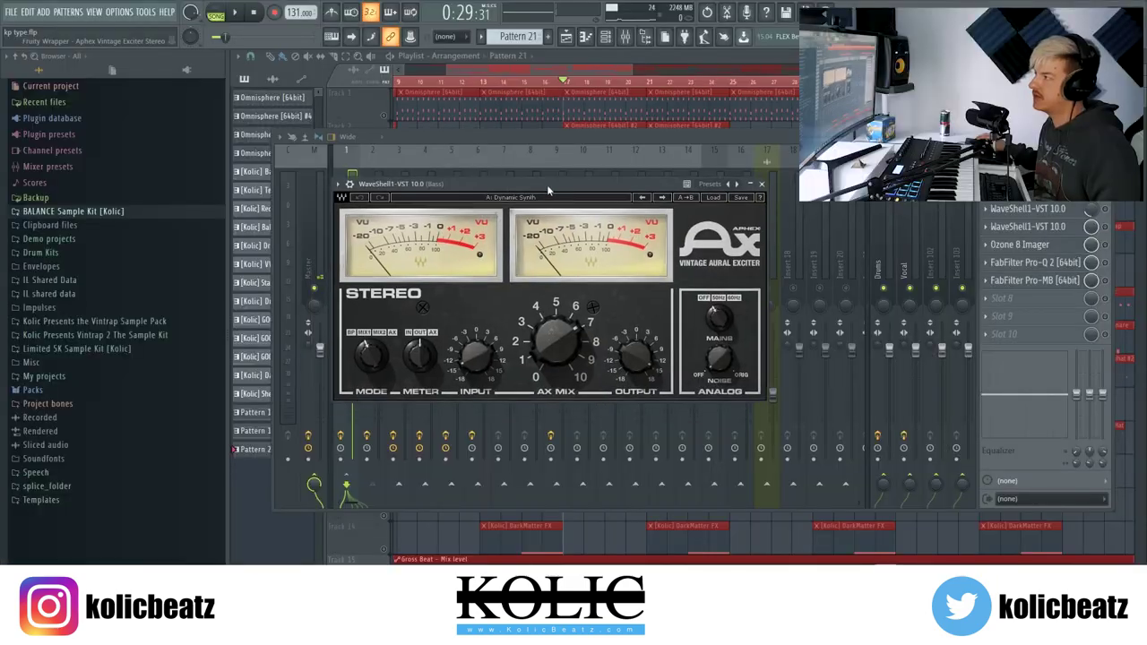
pyautogui.moveTo(552, 181); pyautogui.dragTo(576, 201)
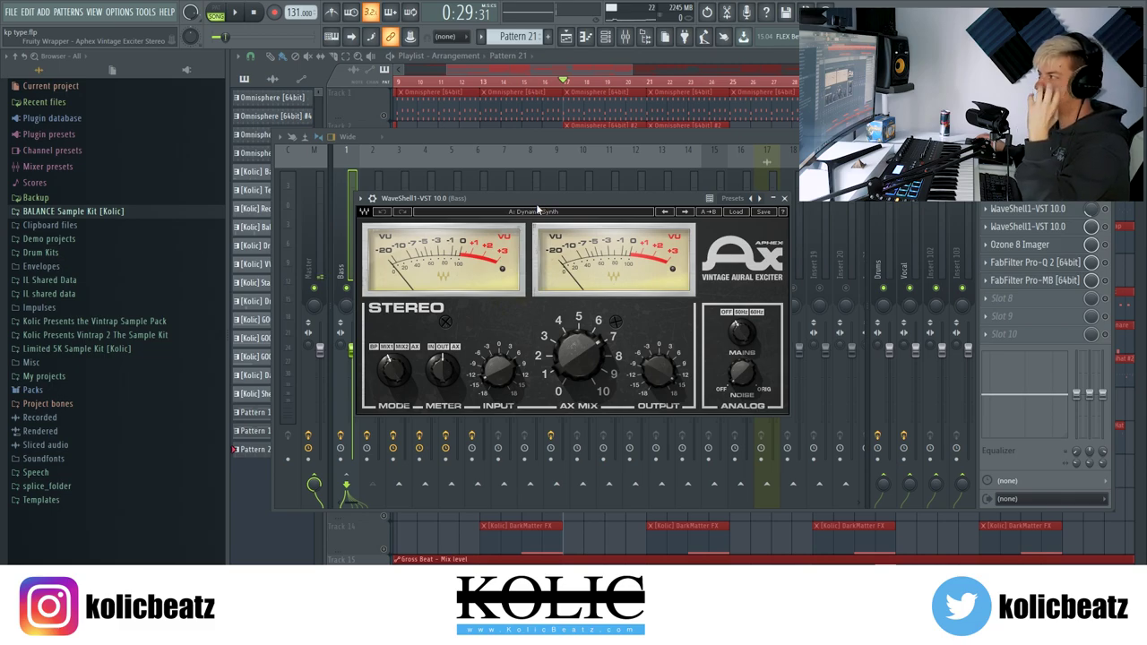
# Step: Play the soloed bass to audition the effect of the Aphex Vintage Aural Exciter on the Bass insert
pyautogui.moveTo(646, 197)
pyautogui.mouseDown()
pyautogui.moveTo(683, 210)
pyautogui.moveTo(647, 195)
pyautogui.mouseUp()
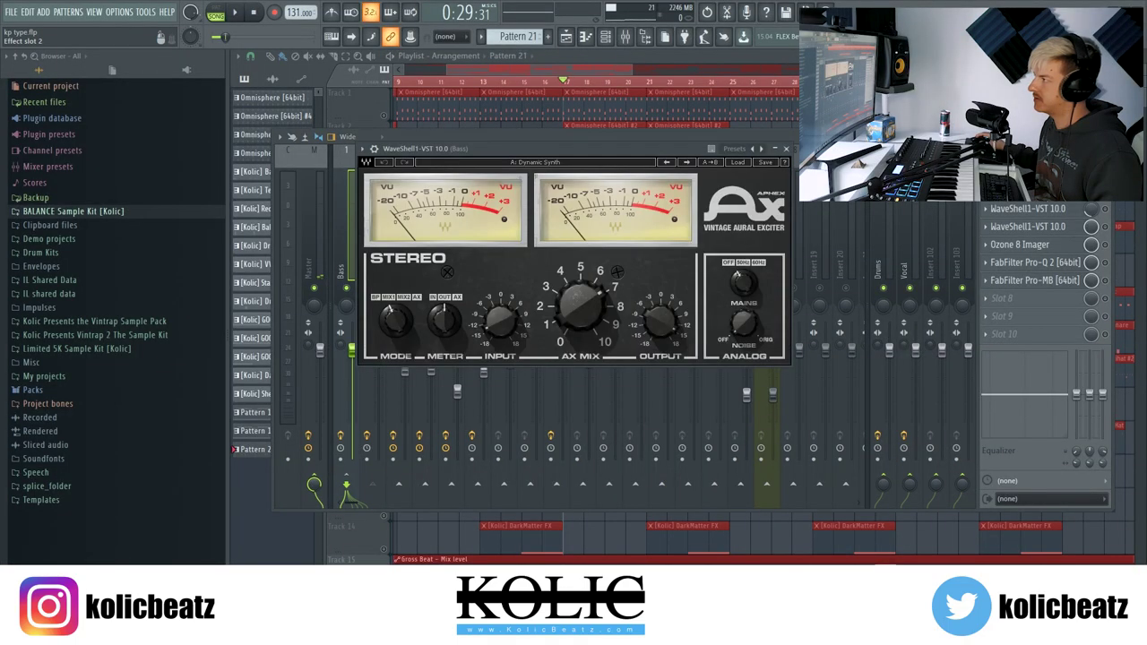
pyautogui.press('space')
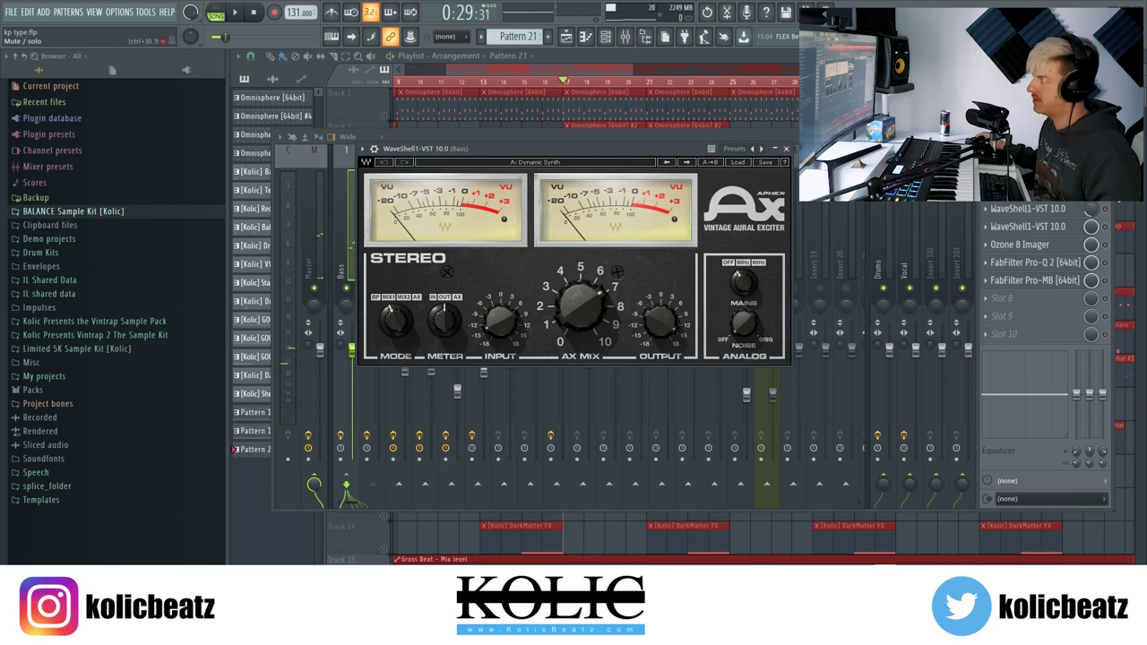
pyautogui.press('space')
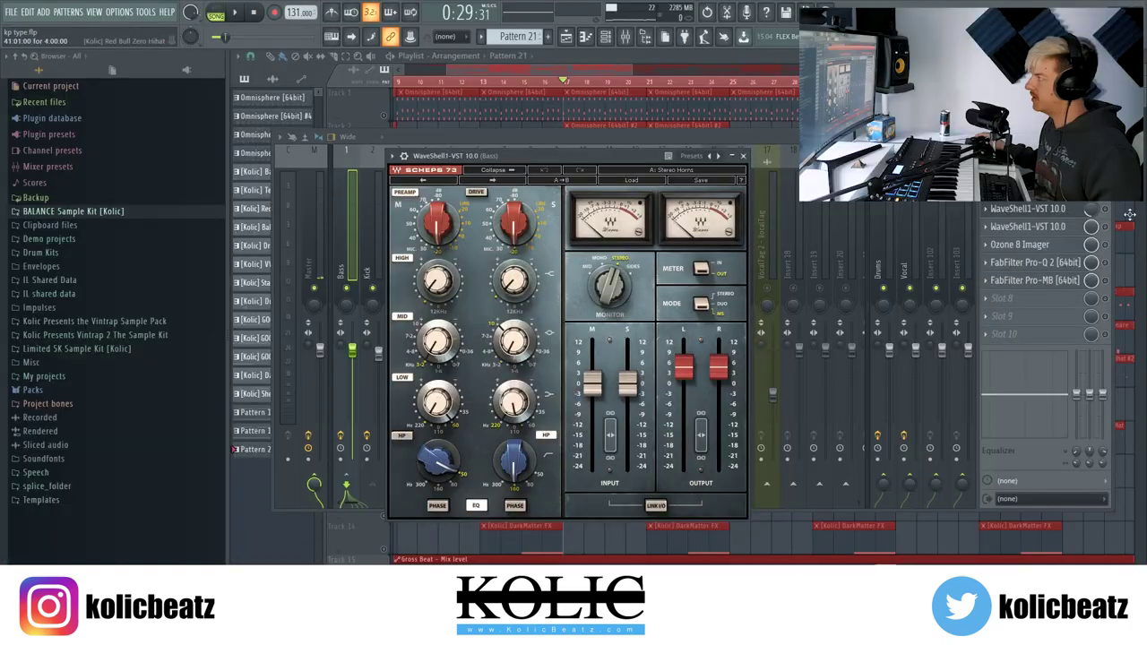
# Step: Enable the Scheps 73 plugin on the Bass insert and show its mid/side EQ controls
pyautogui.click(1026, 209)
pyautogui.click(1022, 209)
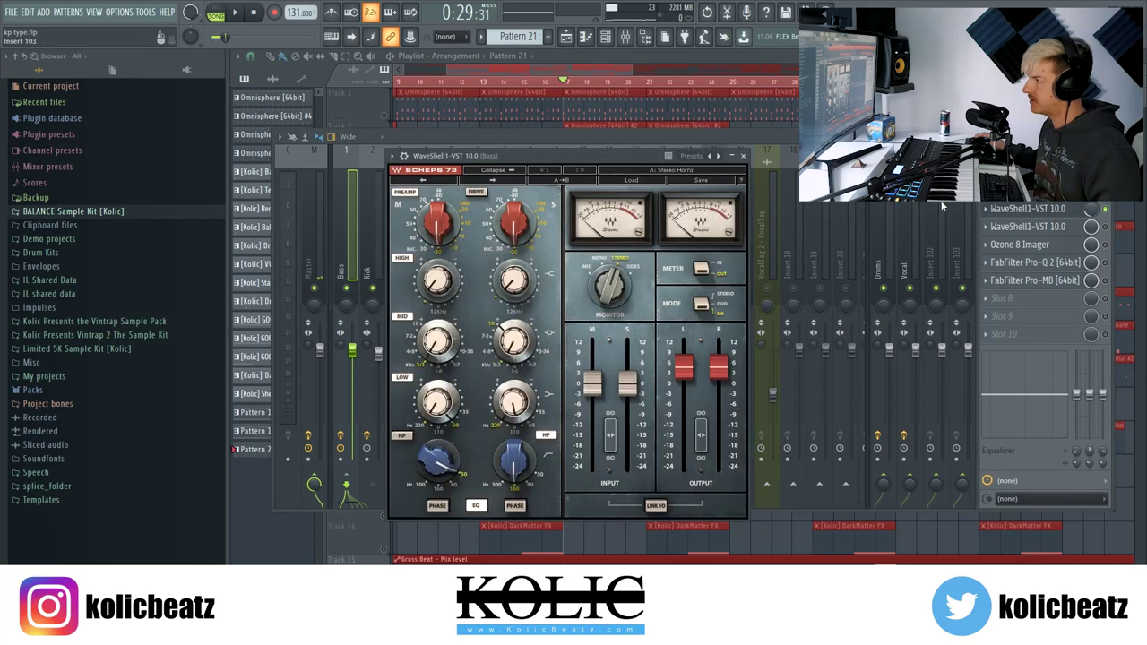
pyautogui.moveTo(533, 157); pyautogui.dragTo(540, 178)
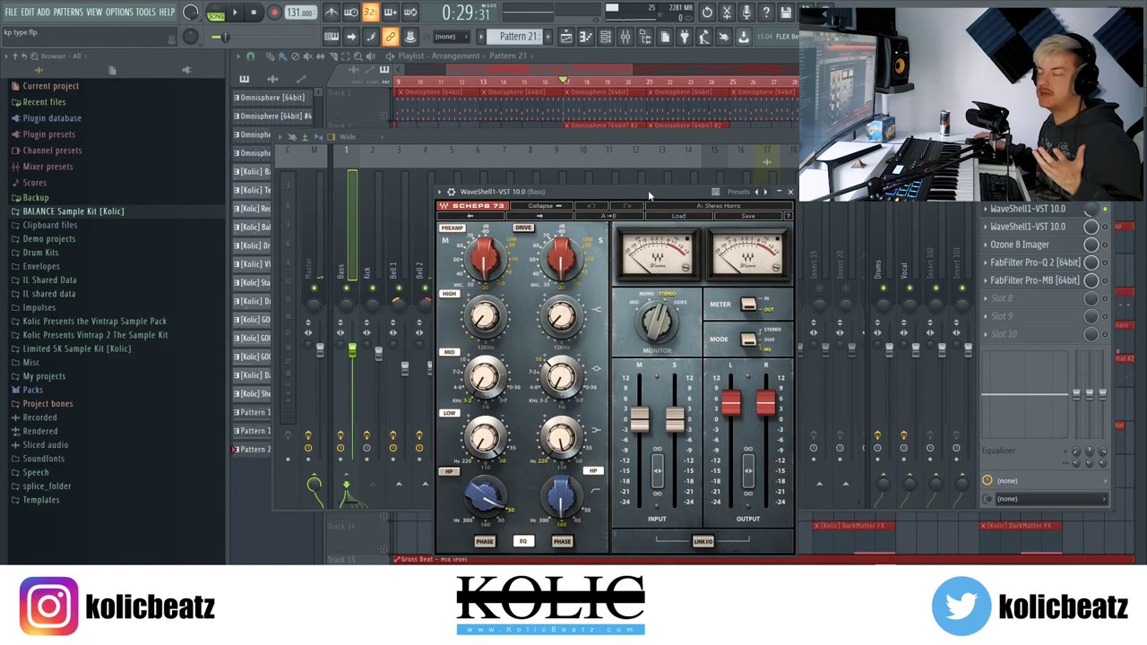
pyautogui.moveTo(648, 190); pyautogui.dragTo(609, 157)
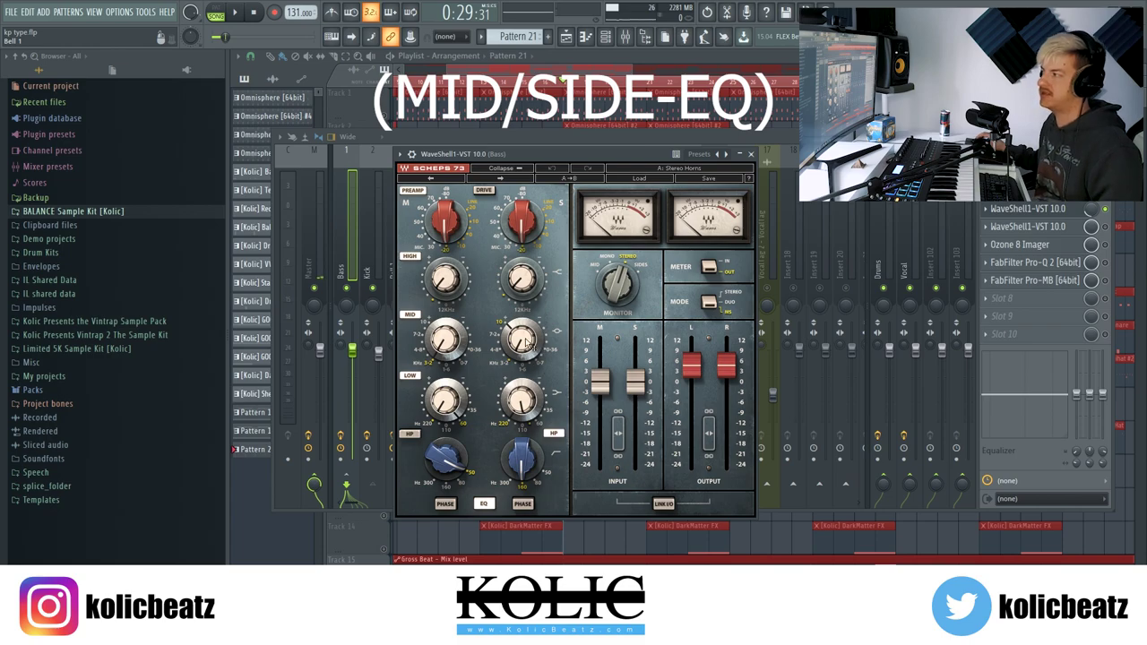
pyautogui.moveTo(528, 344)
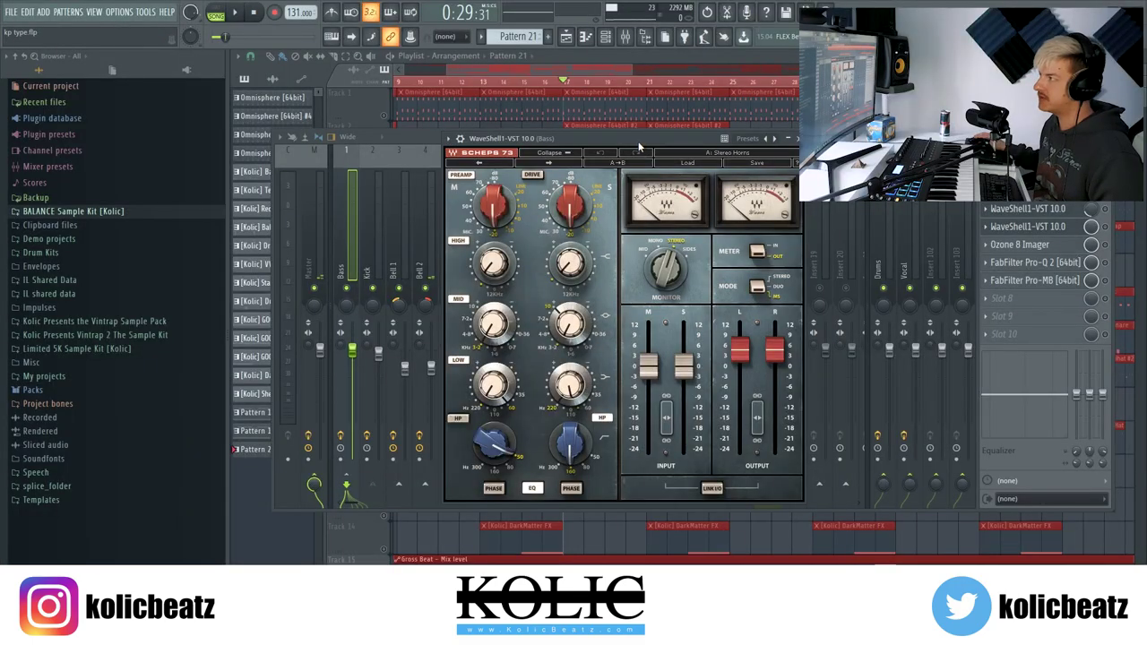
# Step: Compare the bass with Scheps 73 bypassed and enabled during playback, leaving the plugin enabled and its window closed
pyautogui.moveTo(639, 140); pyautogui.dragTo(572, 130)
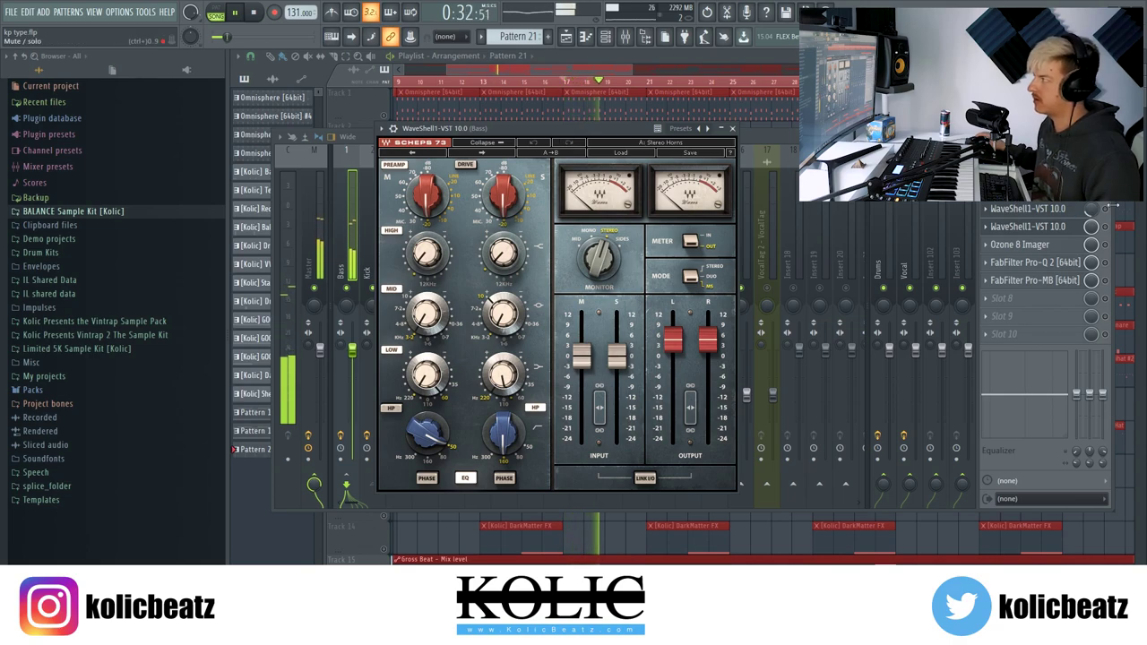
pyautogui.press('space')
pyautogui.click(1030, 209)
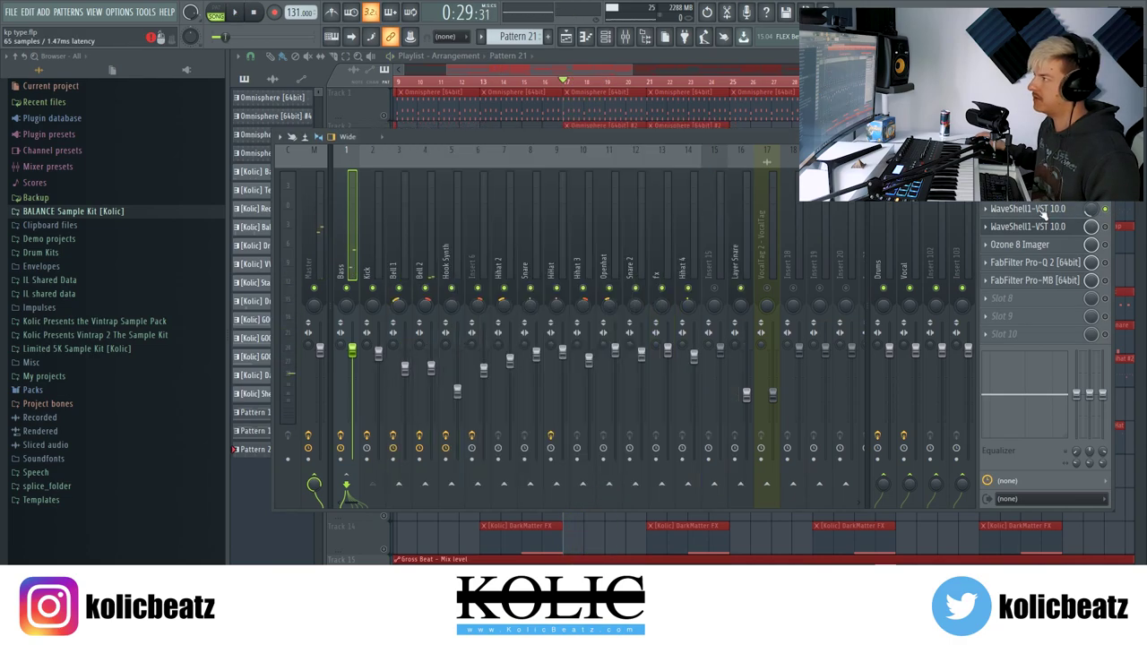
pyautogui.click(1021, 208)
pyautogui.press('space')
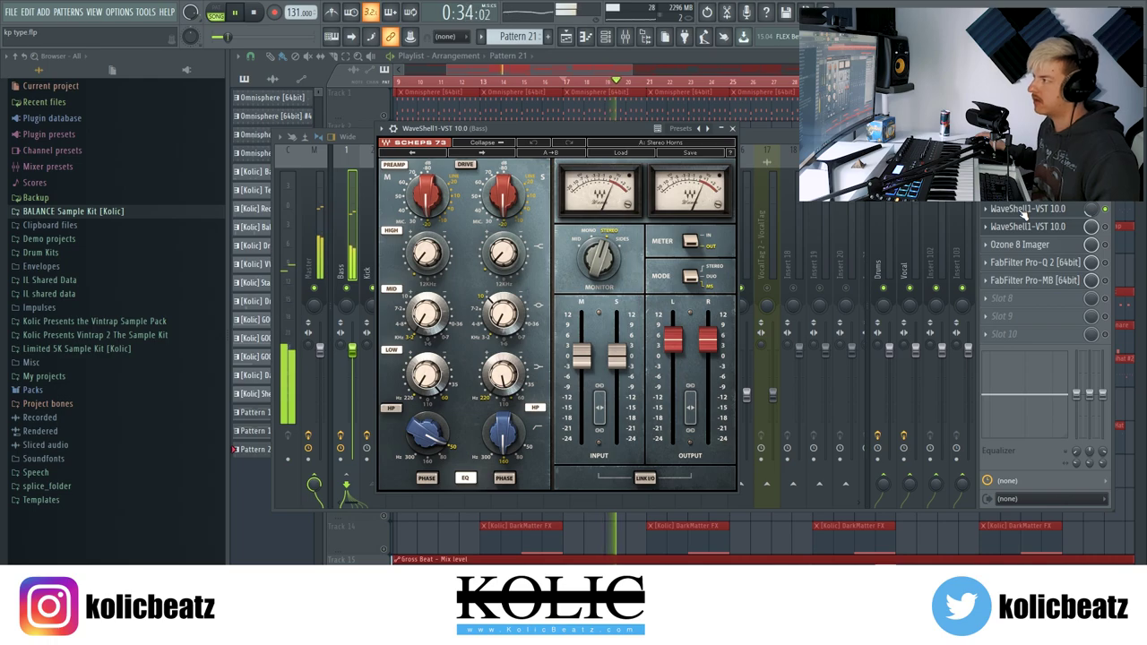
pyautogui.press('space')
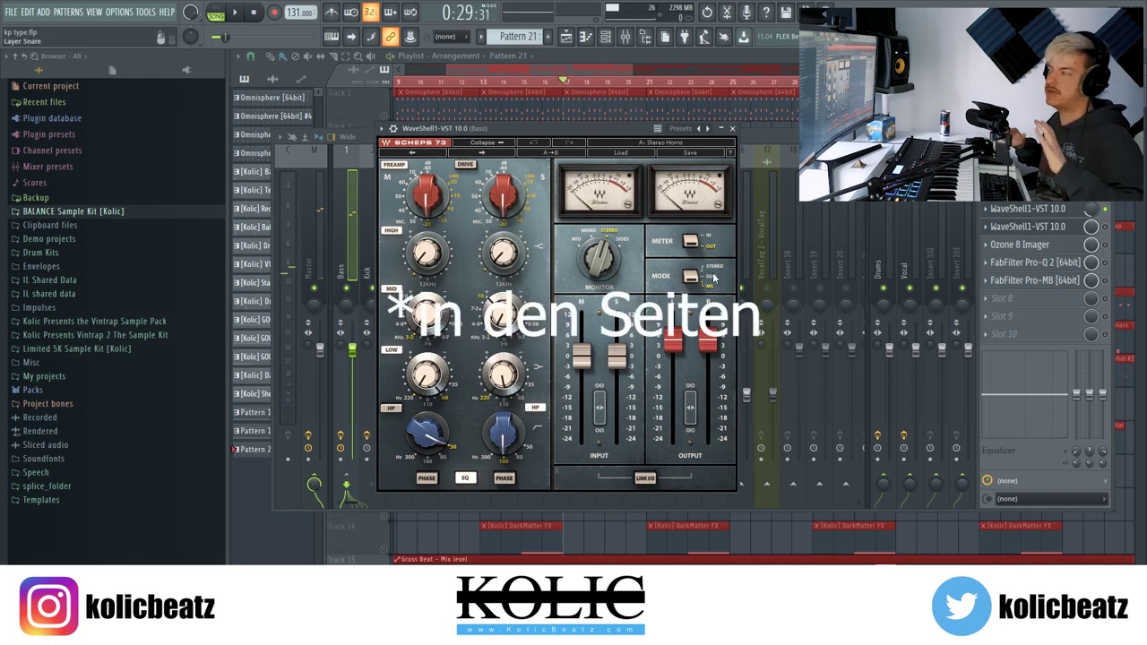
pyautogui.click(733, 130)
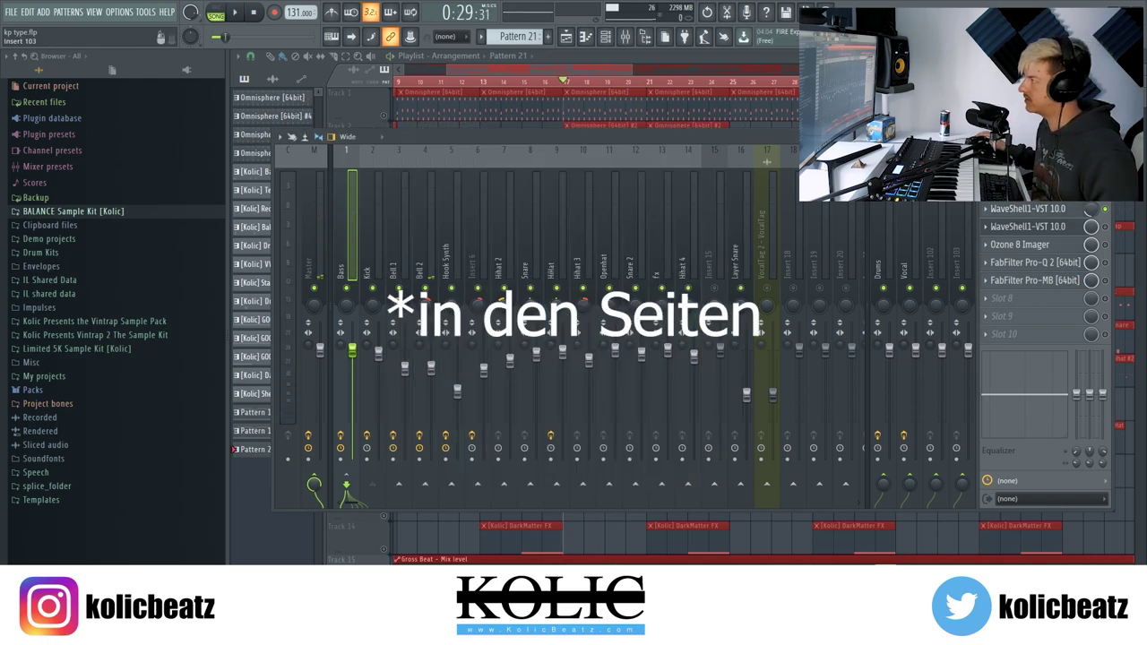
# Step: Enable the CLA-76 compressor on the Bass insert, play the bass through it, and close the plugin
pyautogui.click(1058, 229)
pyautogui.click(1107, 230)
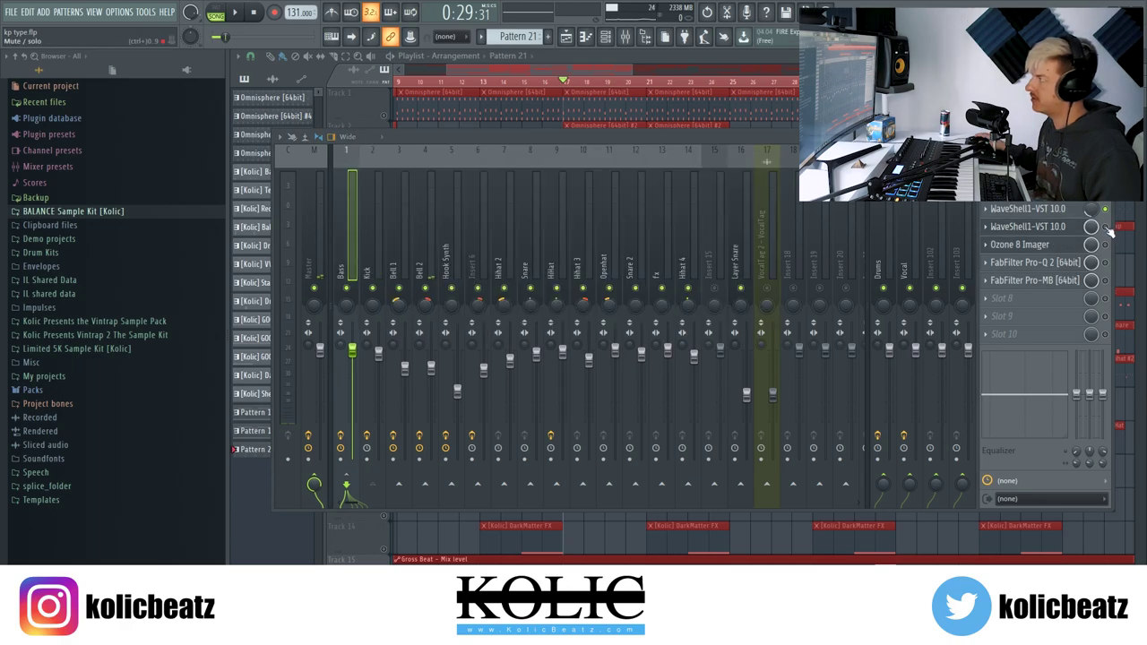
pyautogui.click(1045, 227)
pyautogui.moveTo(586, 160); pyautogui.dragTo(593, 180)
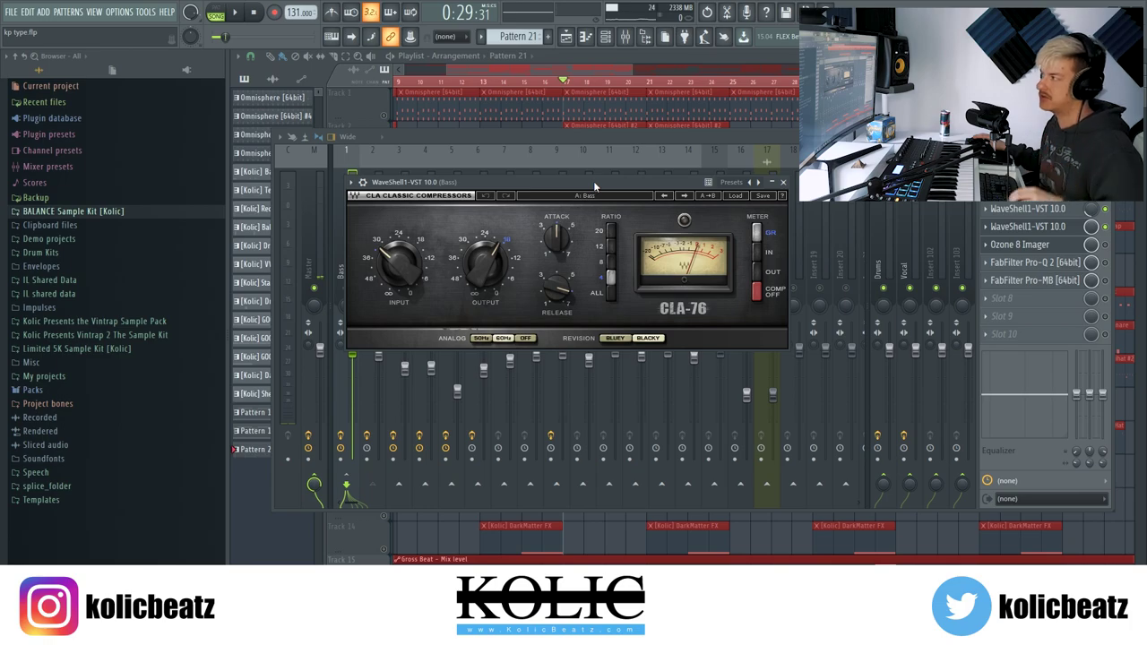
pyautogui.press('space')
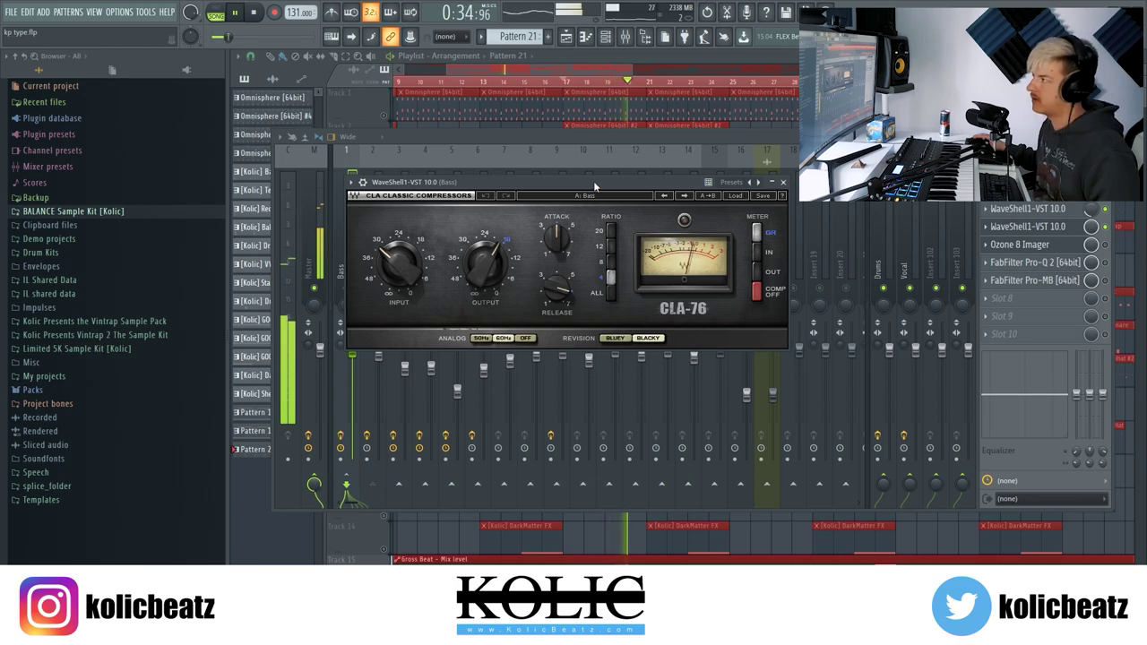
pyautogui.press('space')
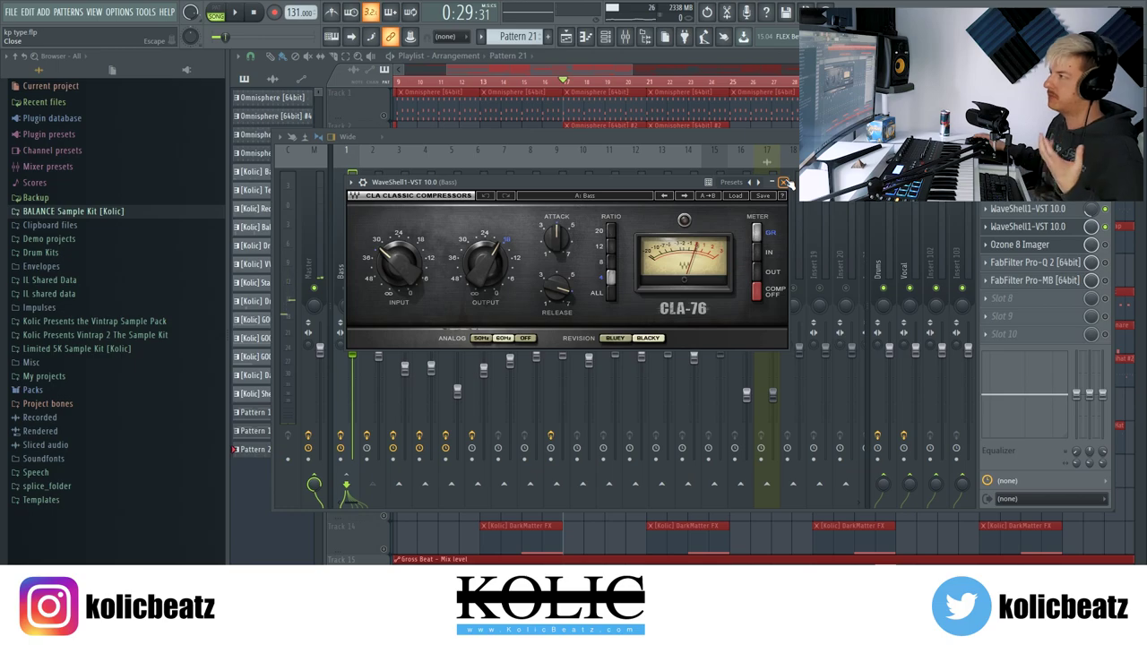
pyautogui.click(784, 183)
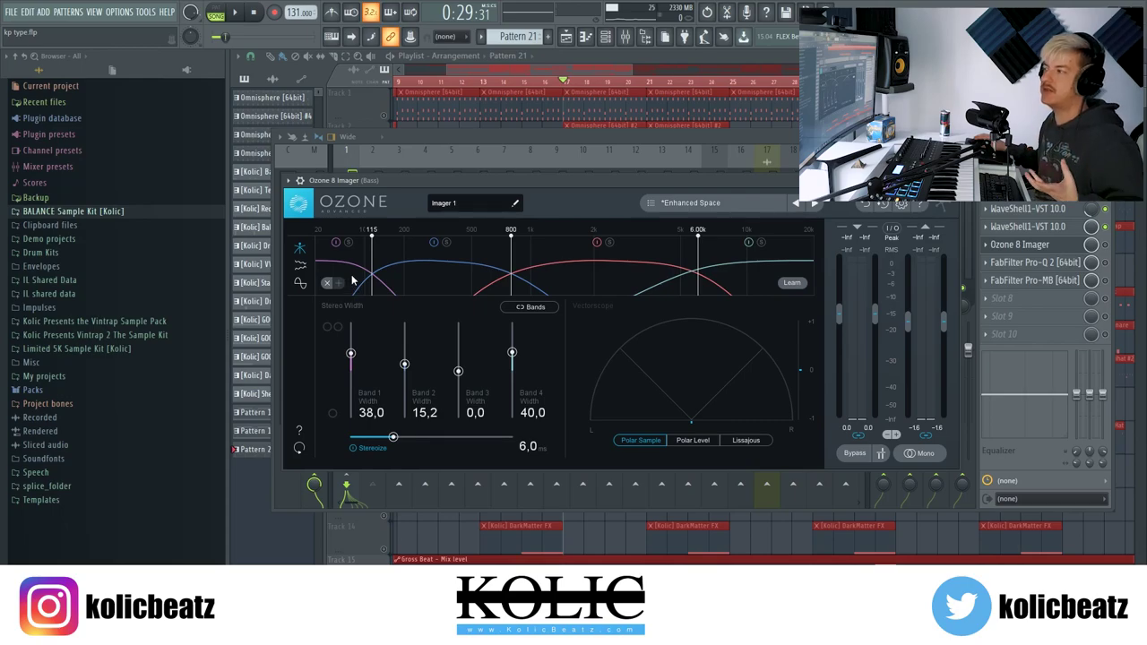
# Step: Examine the Bass insert's Ozone 8 Imager stereo widths and the low band in FabFilter Pro-MB
pyautogui.moveTo(667, 185); pyautogui.dragTo(641, 162)
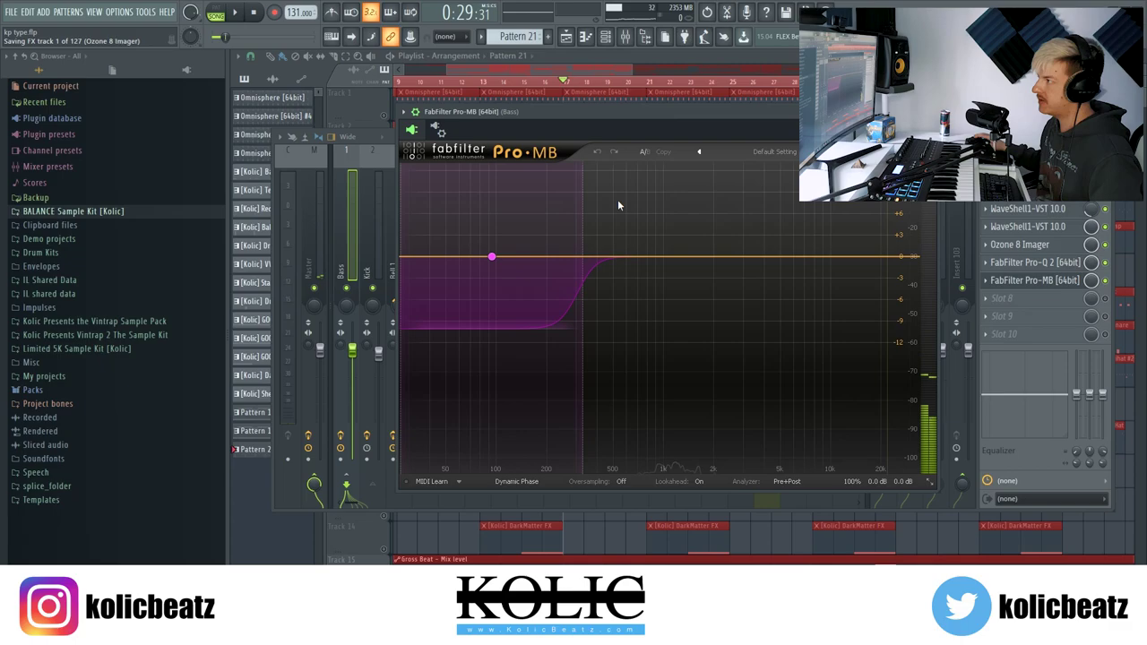
pyautogui.moveTo(667, 119); pyautogui.dragTo(618, 114)
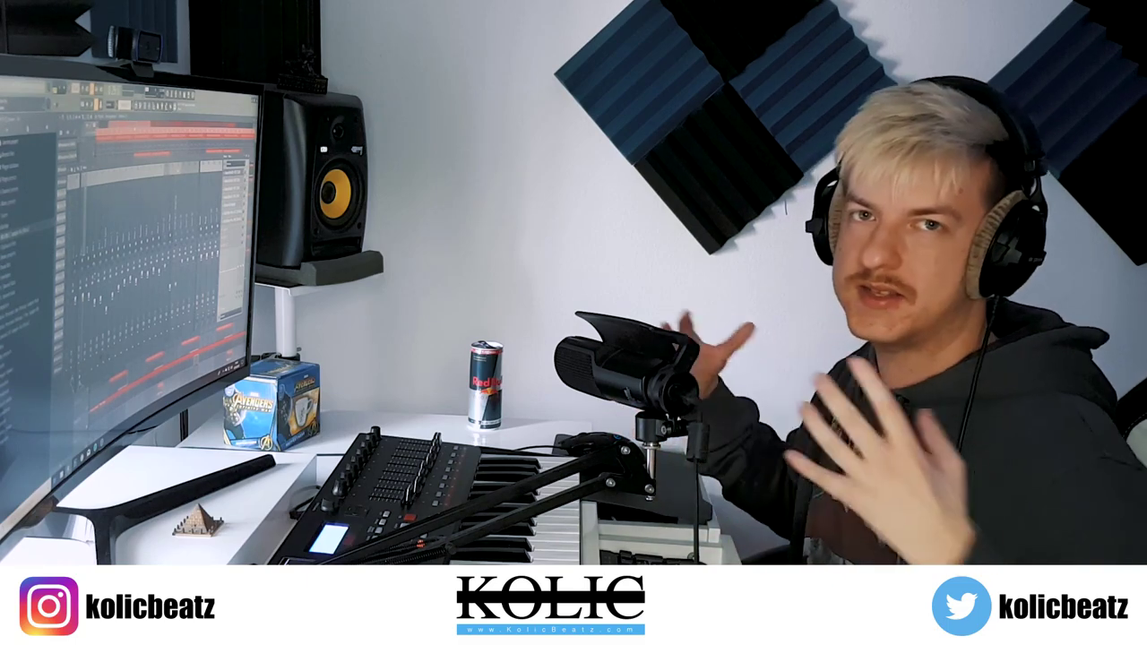
# Step: Show the low cut in the Kick insert's FabFilter Pro-Q 2 and play the kick with the bass
pyautogui.click(371, 267)
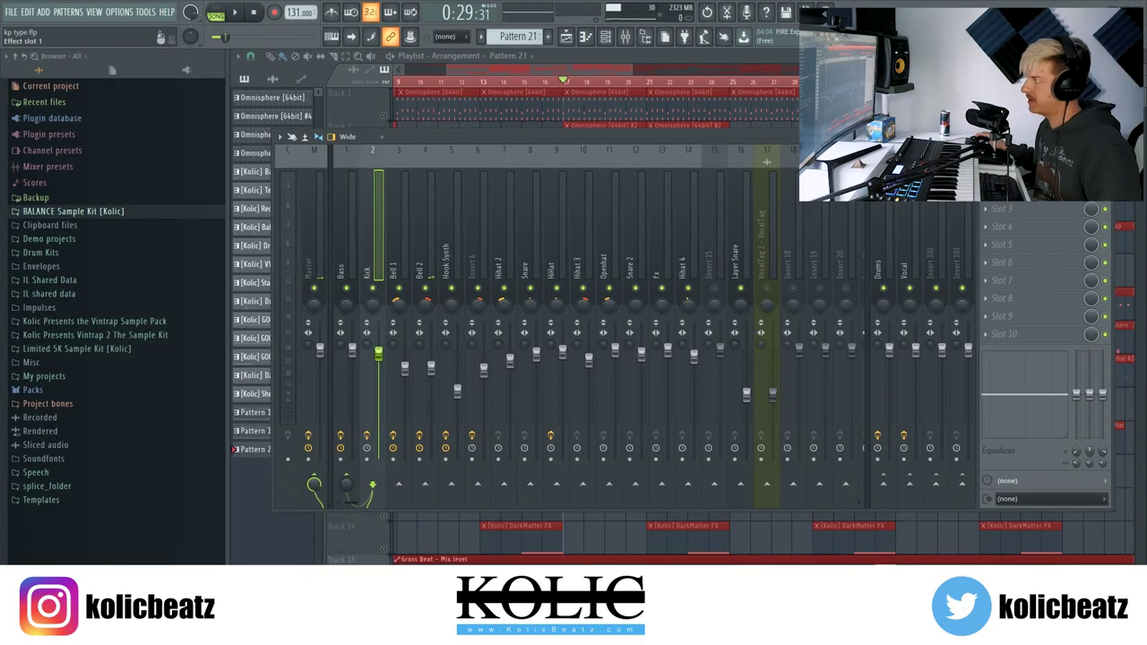
pyautogui.click(1012, 172)
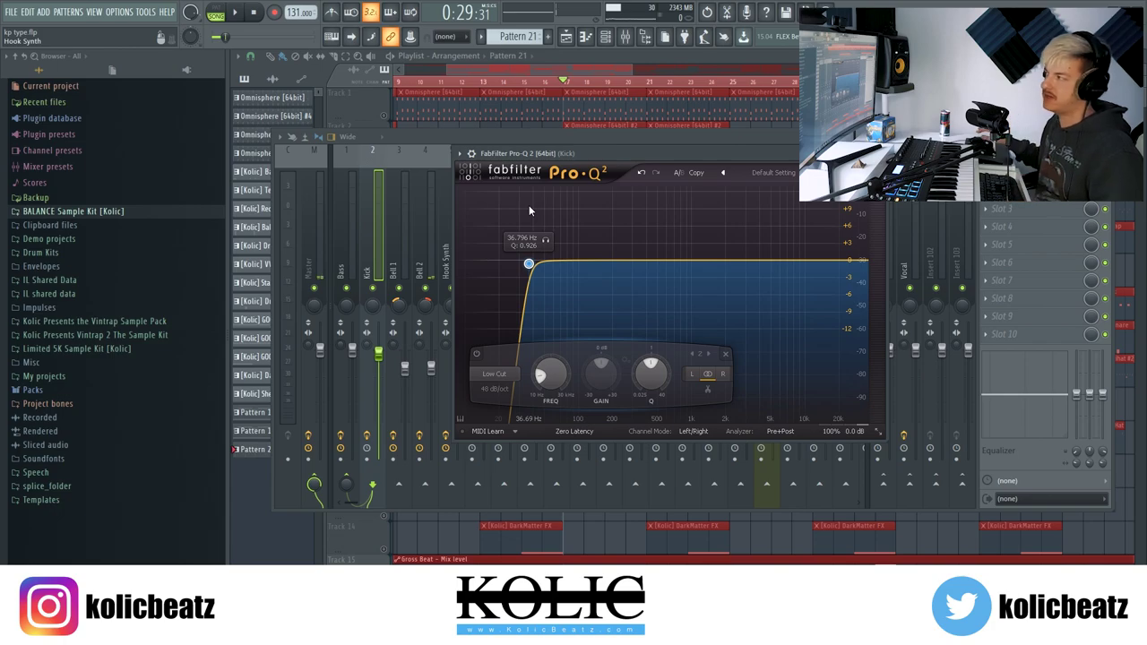
pyautogui.press('space')
pyautogui.press('Escape')
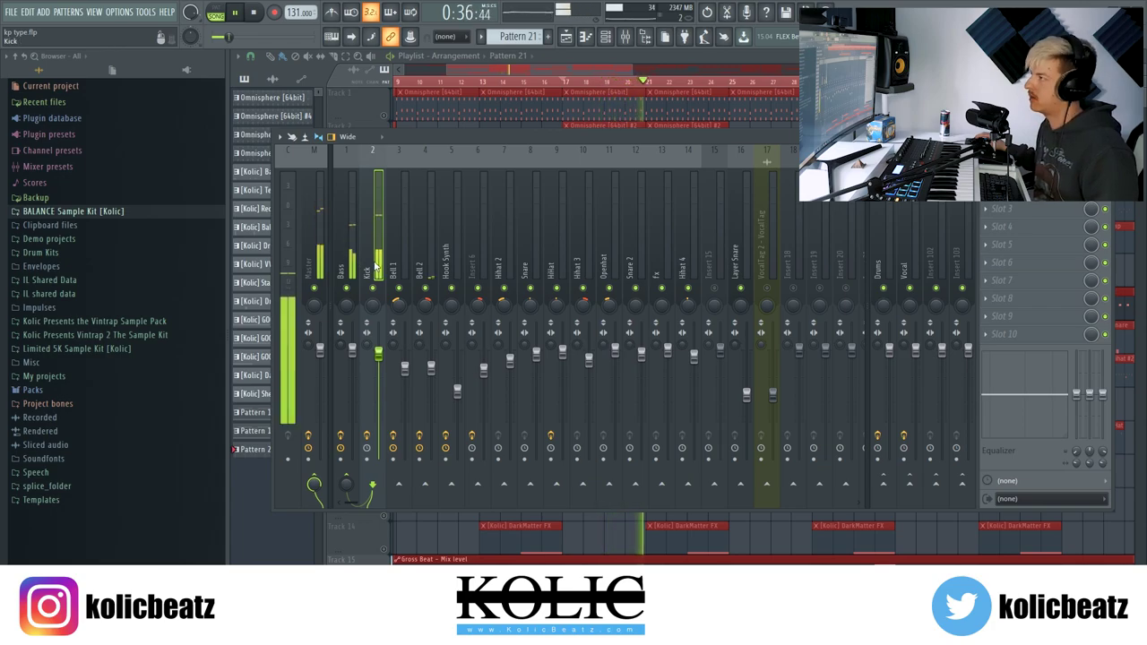
# Step: Audition the Bell 1 insert with its Pro-Q 2 low and high cuts, and show its Ozone 8 Imager widths
pyautogui.click(404, 268)
pyautogui.press('space')
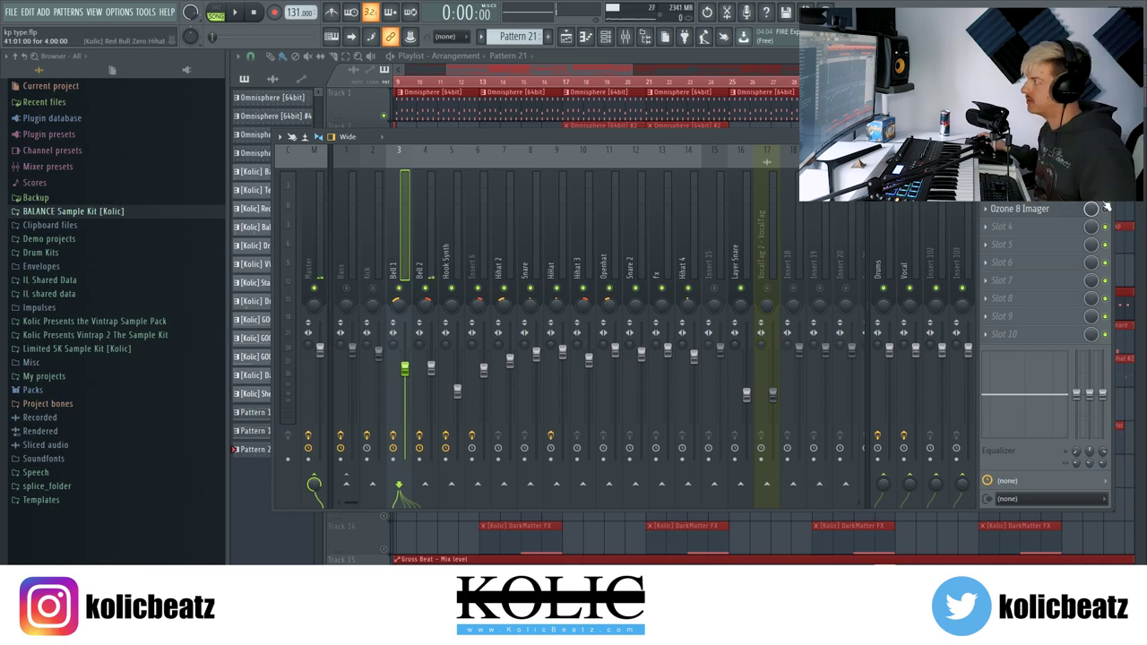
pyautogui.click(1042, 202)
pyautogui.moveTo(547, 217); pyautogui.dragTo(549, 218)
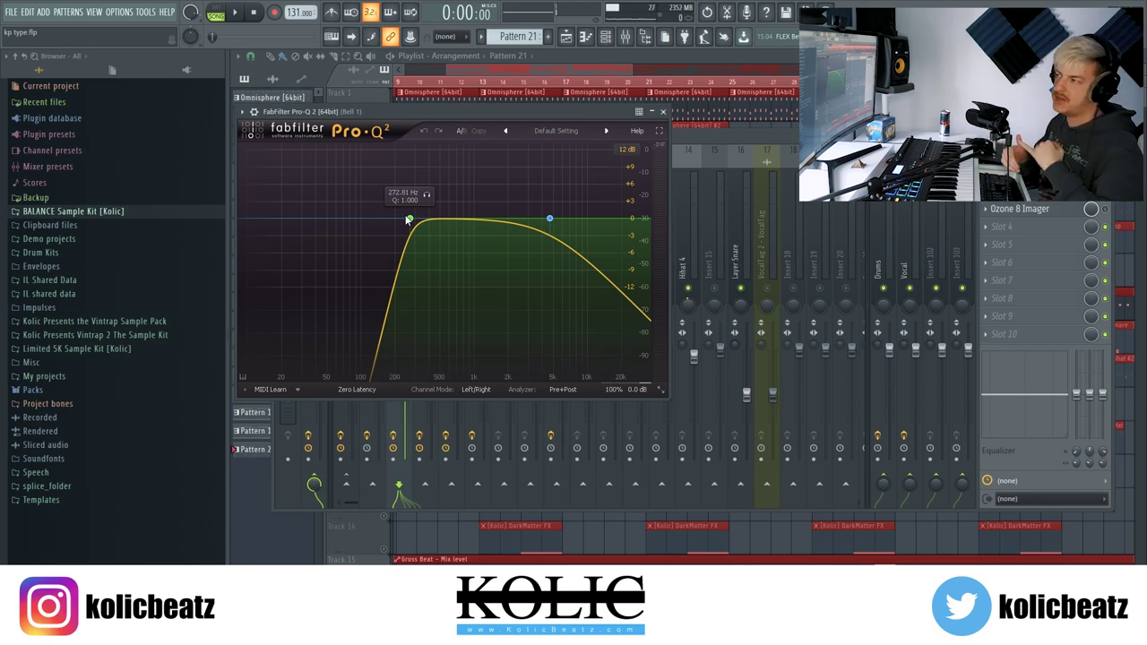
pyautogui.press('space')
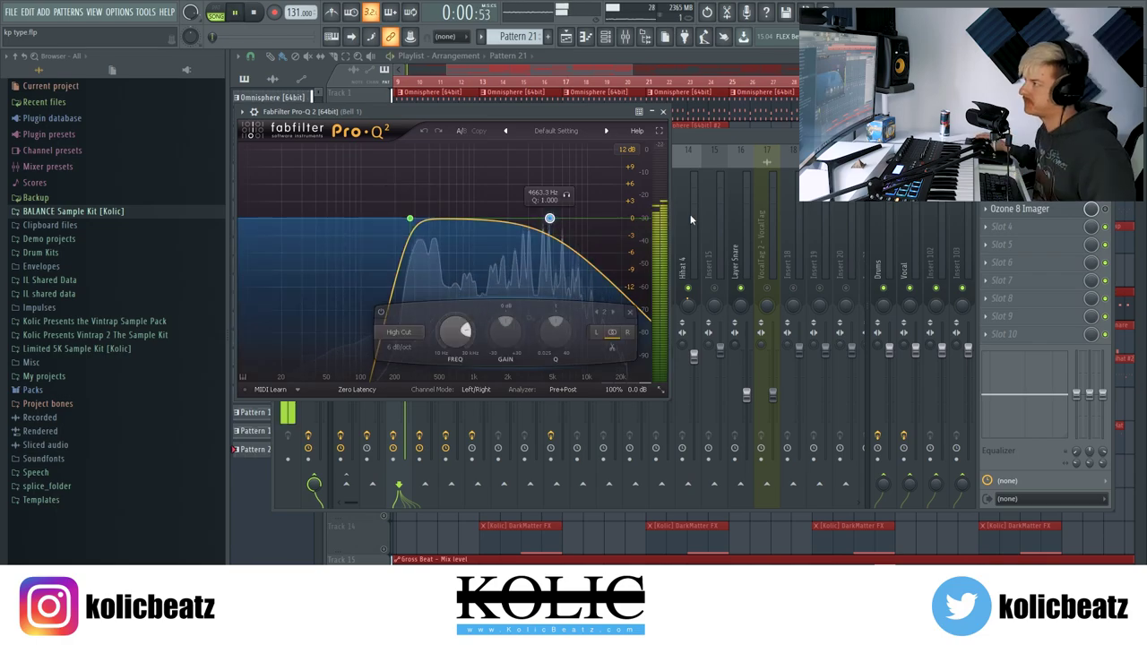
pyautogui.press('space')
pyautogui.click(1060, 215)
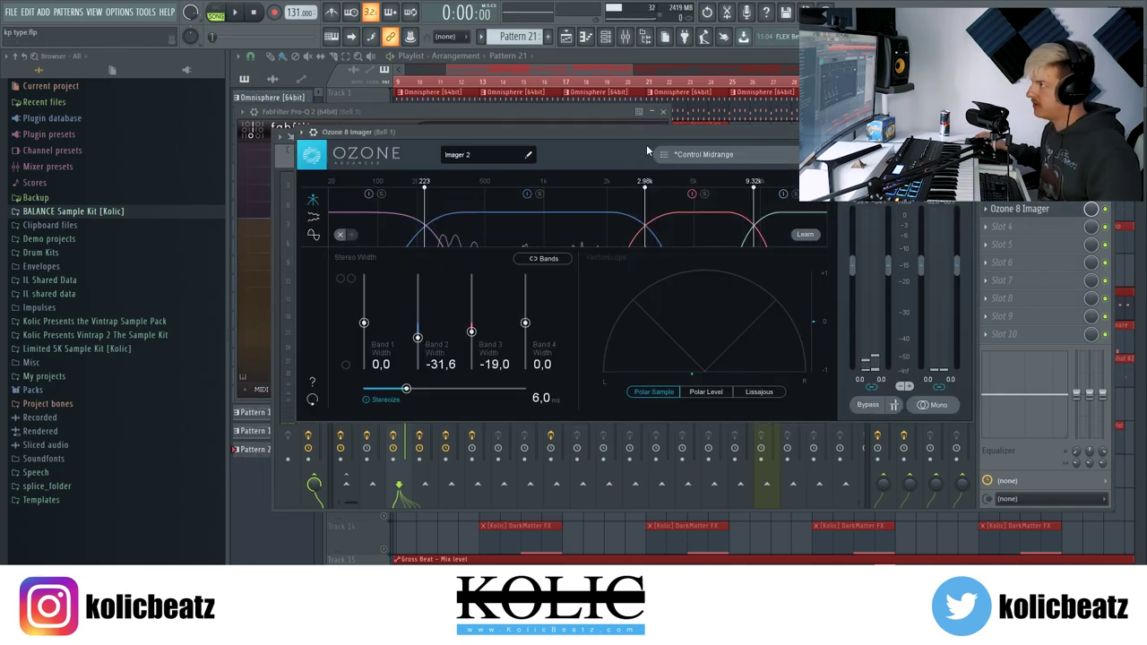
pyautogui.moveTo(666, 175)
pyautogui.mouseDown()
pyautogui.moveTo(652, 172)
pyautogui.moveTo(679, 197)
pyautogui.moveTo(661, 163)
pyautogui.mouseUp()
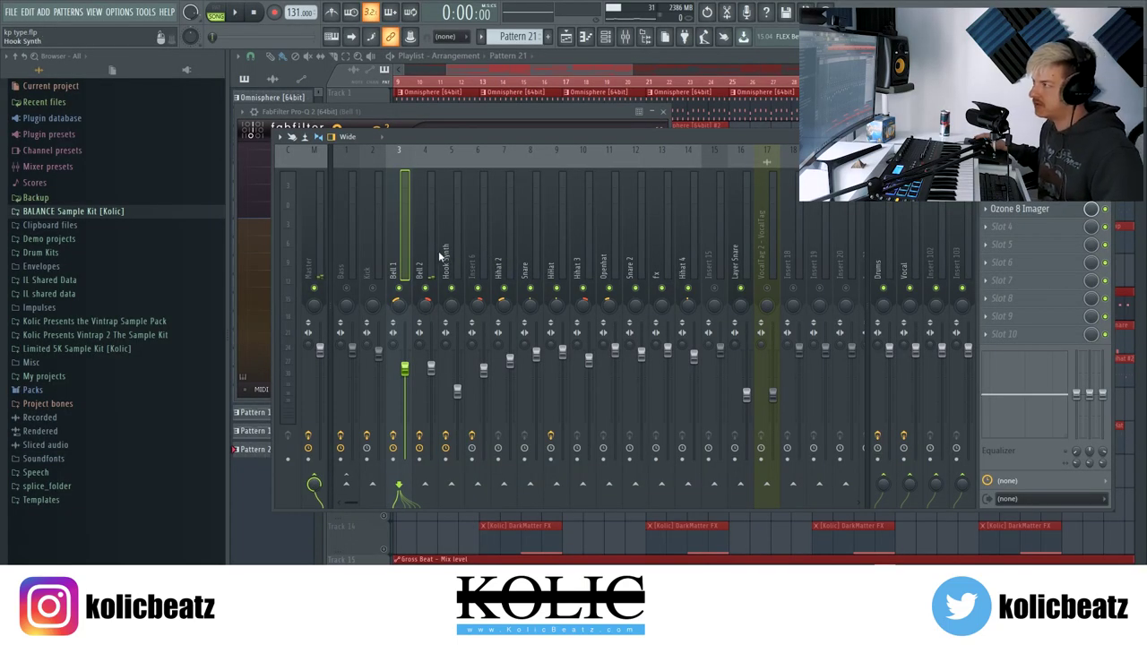
# Step: Show the iZotope Vinyl settings on the Bell 2 and Hook Synth inserts
pyautogui.click(417, 256)
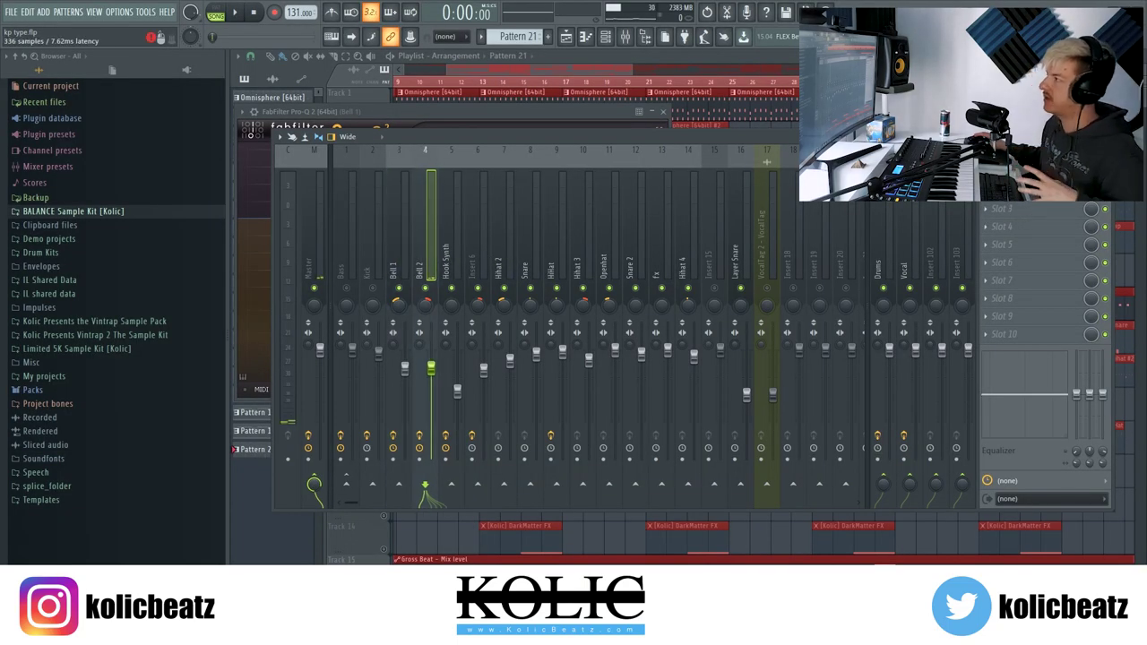
pyautogui.click(1017, 193)
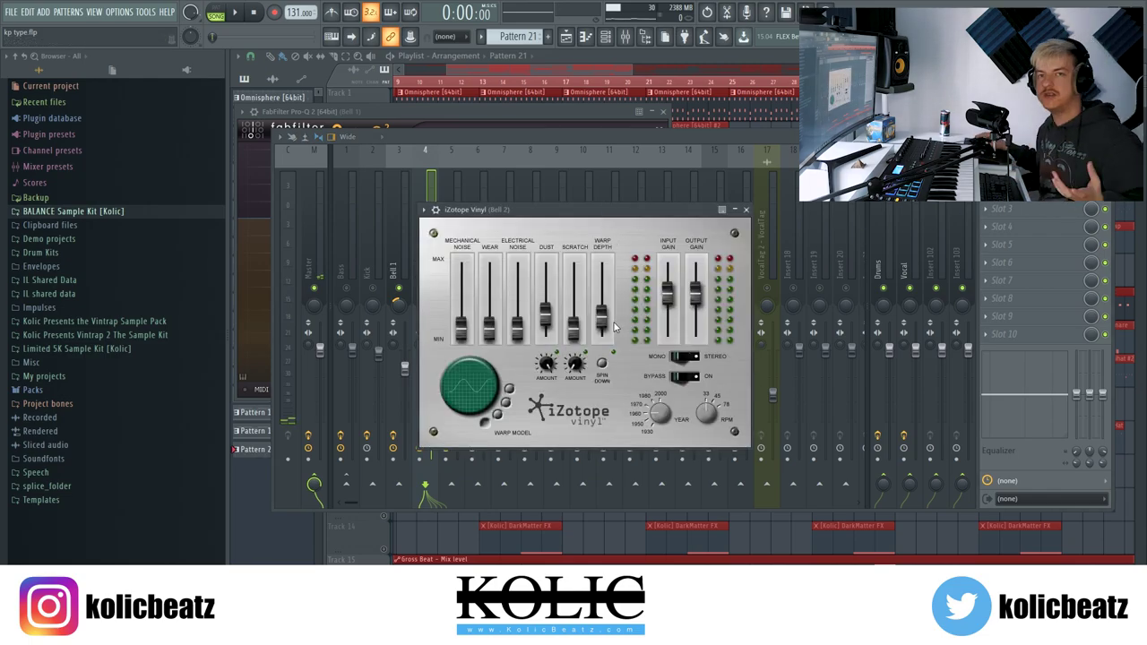
pyautogui.click(1017, 175)
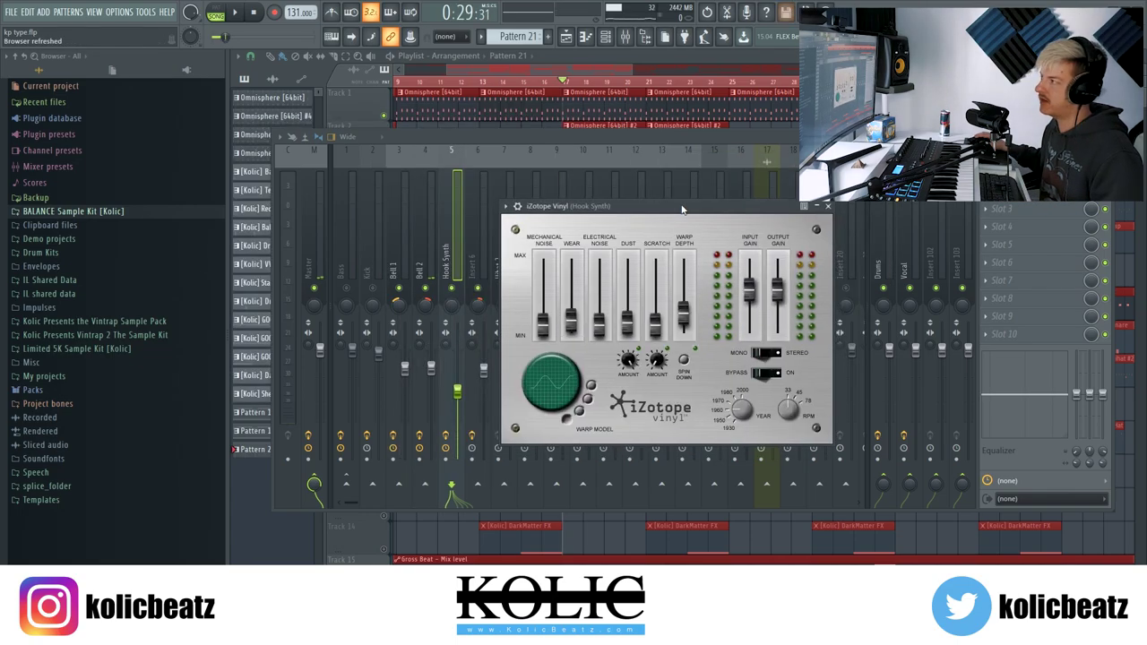
pyautogui.moveTo(659, 211); pyautogui.dragTo(684, 168)
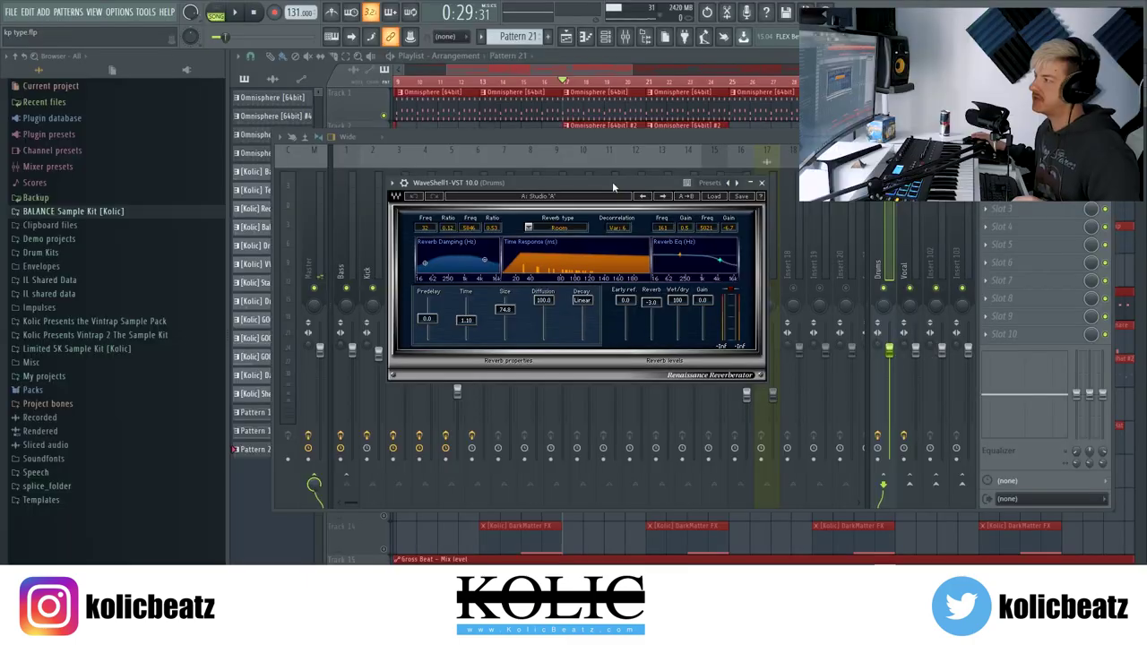
# Step: Examine the Renaissance Reverberator settings on the Drums insert
pyautogui.moveTo(613, 184); pyautogui.dragTo(623, 193)
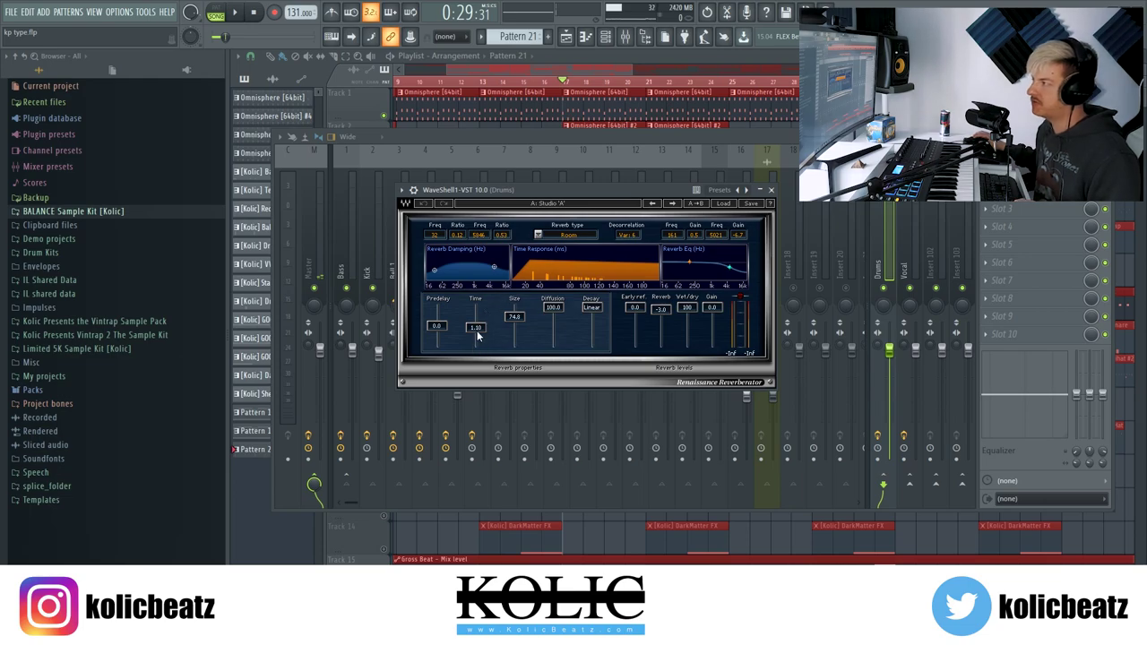